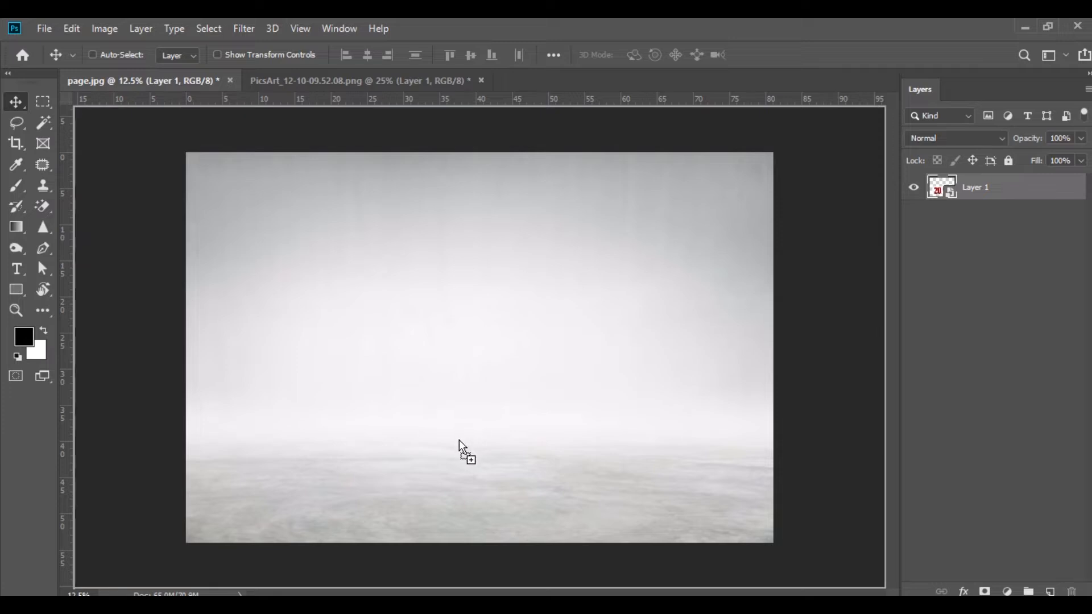
# Enlarge the red 20 with Free Transform and place it on the floor in the middle of page.jpg.
pyautogui.click(72, 28)
pyautogui.click(176, 373)
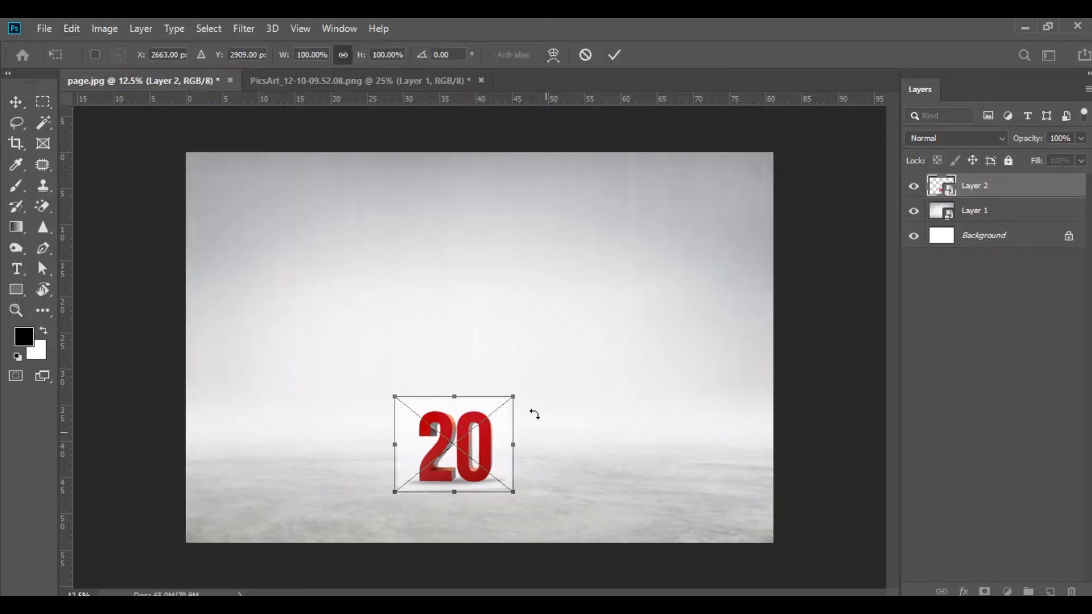
pyautogui.moveTo(510, 398); pyautogui.dragTo(543, 340)
pyautogui.moveTo(478, 433); pyautogui.dragTo(402, 392)
pyautogui.click(17, 103)
# Set the red 20 layer's blend mode to Multiply and nudge the number slightly left.
pyautogui.click(938, 140)
pyautogui.click(932, 188)
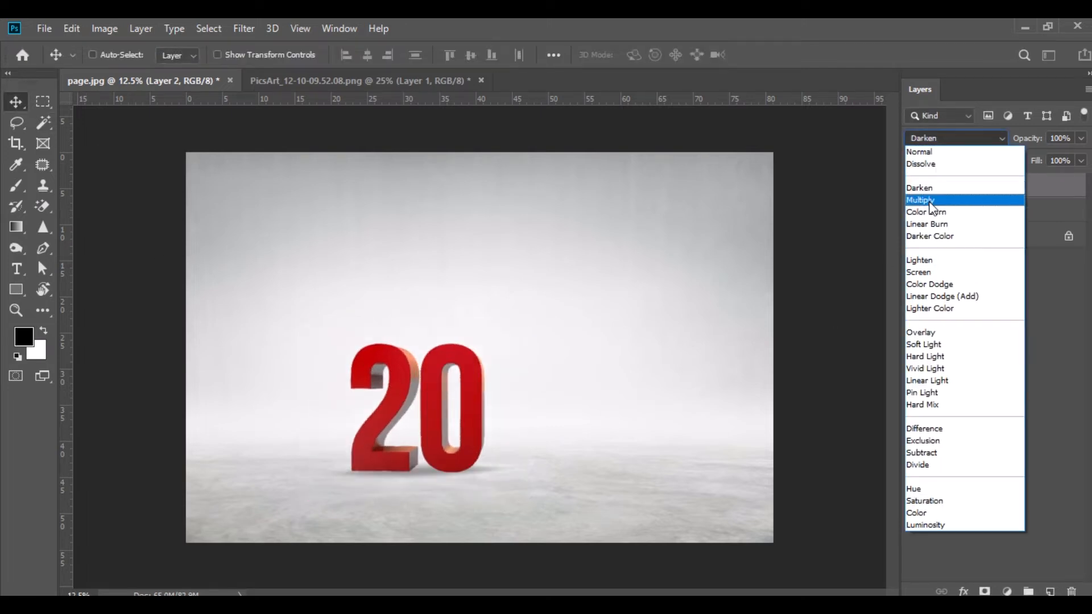
pyautogui.moveTo(463, 421); pyautogui.dragTo(455, 429)
# Close the PicsArt_12-10-09.52.08.png document.
pyautogui.click(378, 83)
pyautogui.click(481, 81)
pyautogui.click(551, 252)
# Open PicsArt_12-10-09.53.28.png and bring its grey 19 into page.jpg beside the red 20.
pyautogui.click(436, 596)
pyautogui.click(565, 461)
pyautogui.moveTo(783, 162); pyautogui.dragTo(353, 82)
pyautogui.moveTo(479, 383); pyautogui.dragTo(550, 437)
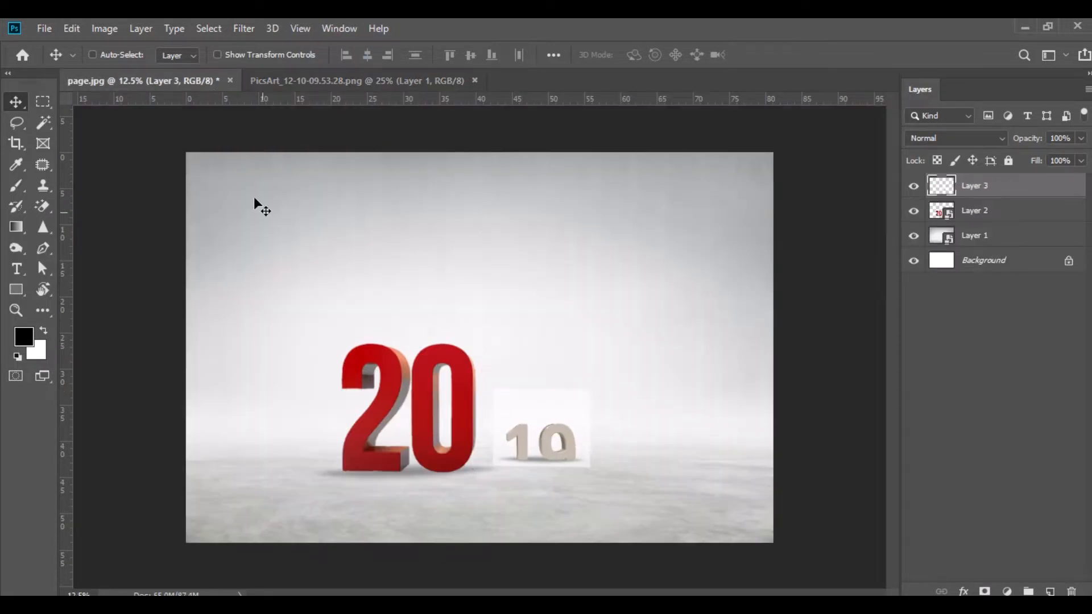
# Scale the grey 19 to about 230% and align it on the floor to the right of the red 20.
pyautogui.click(71, 28)
pyautogui.click(205, 373)
pyautogui.moveTo(595, 385); pyautogui.dragTo(660, 330)
pyautogui.moveTo(590, 452); pyautogui.dragTo(625, 411)
pyautogui.moveTo(700, 290); pyautogui.dragTo(693, 297)
pyautogui.moveTo(633, 398); pyautogui.dragTo(627, 408)
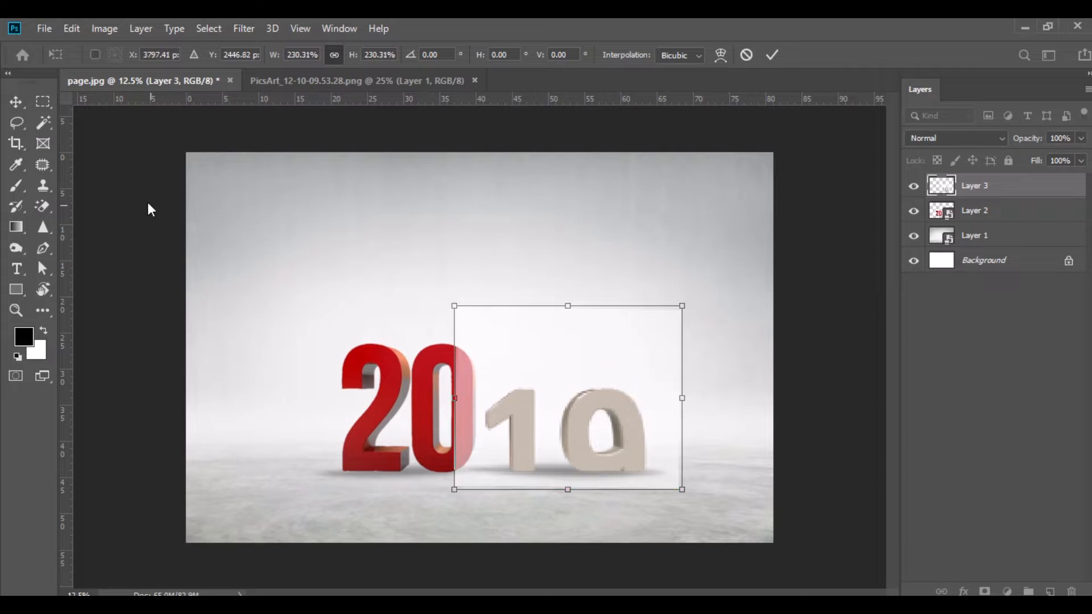
pyautogui.click(21, 104)
# Set the grey 19 layer to Multiply and nudge it slightly right.
pyautogui.click(937, 140)
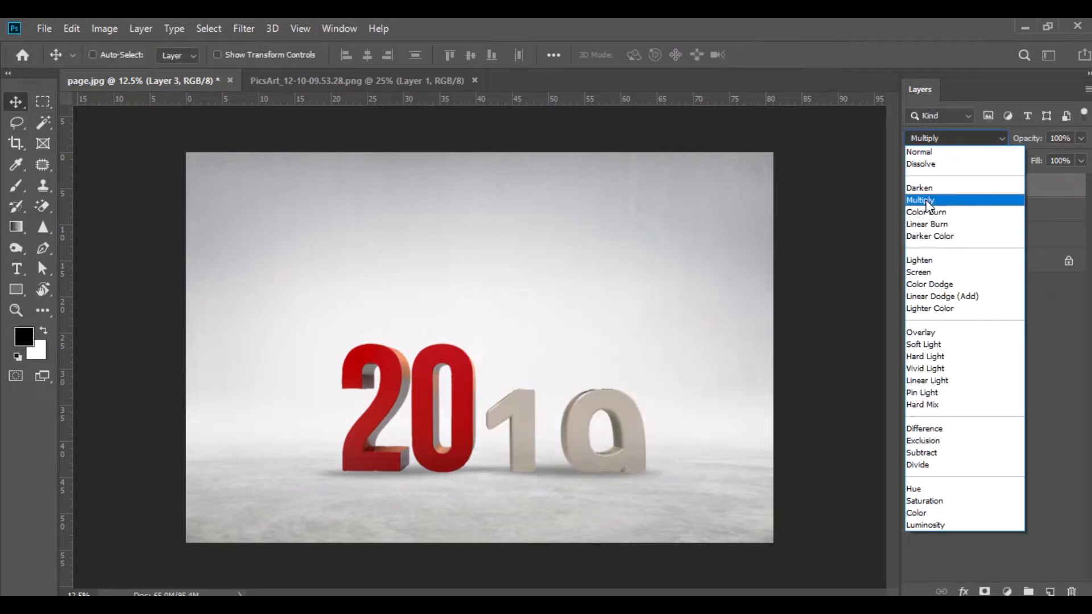
pyautogui.click(926, 200)
pyautogui.moveTo(613, 410); pyautogui.dragTo(616, 410)
# Open PicsArt_12-10-09.53.38.png and bring its red 20 into page.jpg above the grey 19.
pyautogui.click(435, 603)
pyautogui.click(609, 293)
pyautogui.moveTo(876, 149); pyautogui.dragTo(543, 94)
pyautogui.moveTo(514, 326); pyautogui.dragTo(579, 322)
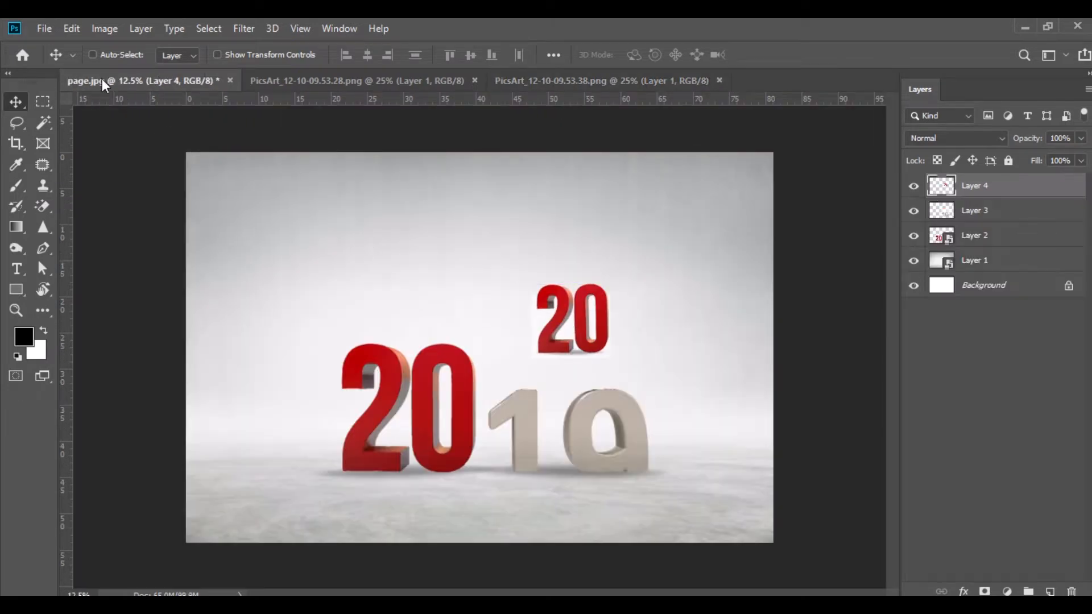
# Scale the second red 20 to about 189% and position it so it stands on the grey 19.
pyautogui.click(72, 28)
pyautogui.click(131, 376)
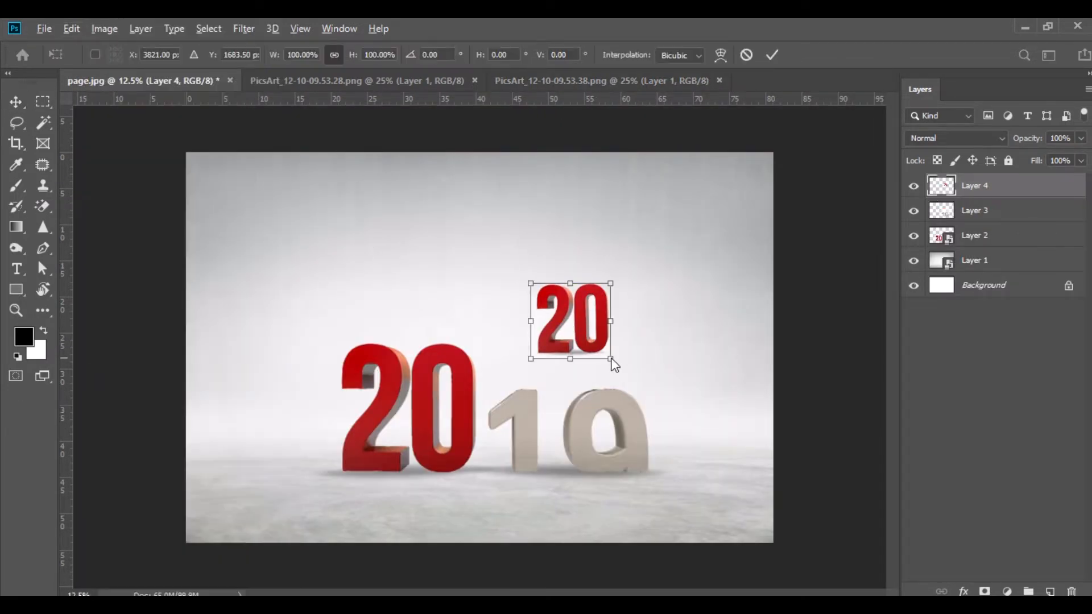
pyautogui.moveTo(609, 361); pyautogui.dragTo(647, 393)
pyautogui.moveTo(618, 312); pyautogui.dragTo(593, 317)
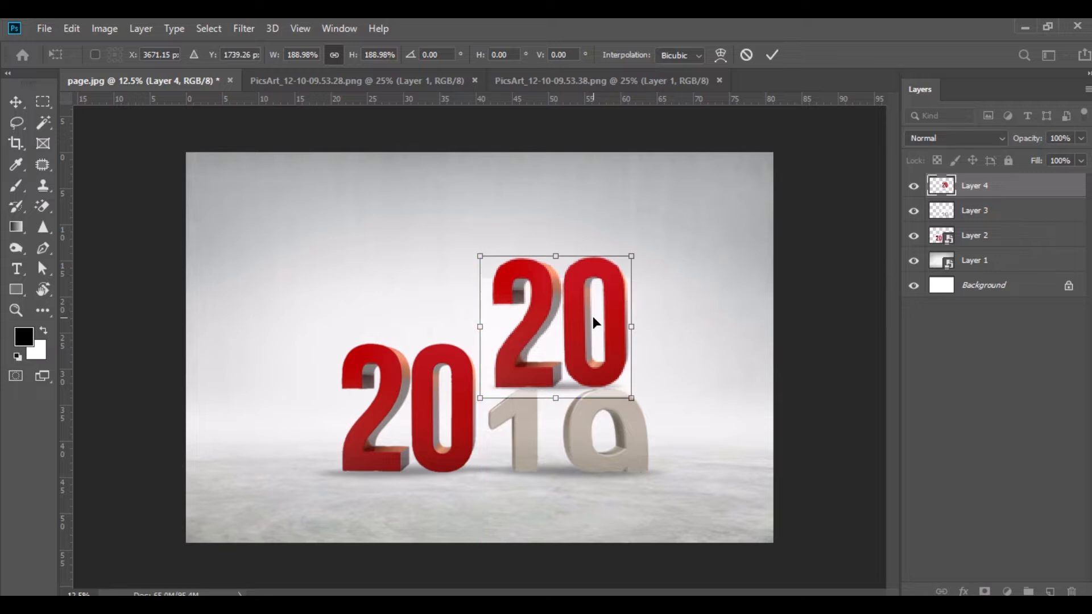
pyautogui.press('Down')
pyautogui.press('Down')
pyautogui.press('Right')
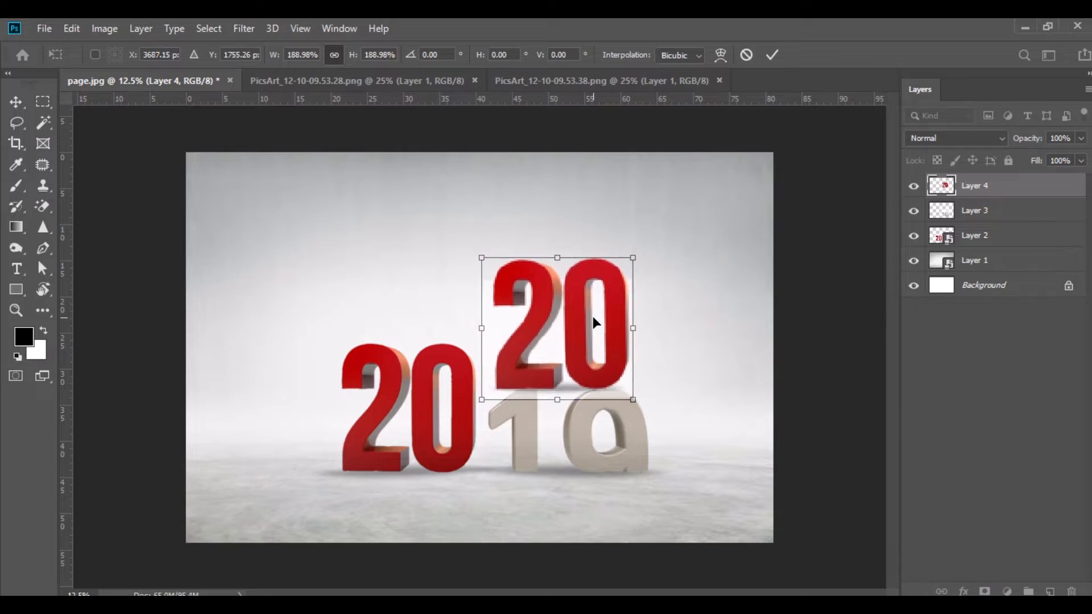
pyautogui.press('Return')
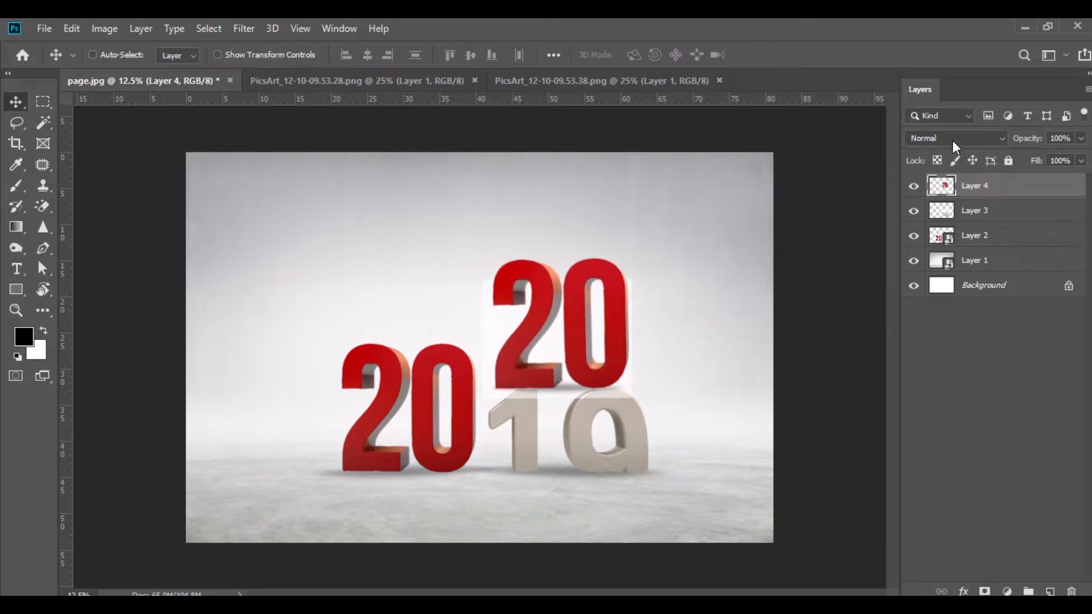
# Set the upper red 20 layer to Multiply, convert it to a Smart Object and nudge it into place.
pyautogui.click(952, 140)
pyautogui.click(929, 201)
pyautogui.rightClick(977, 188)
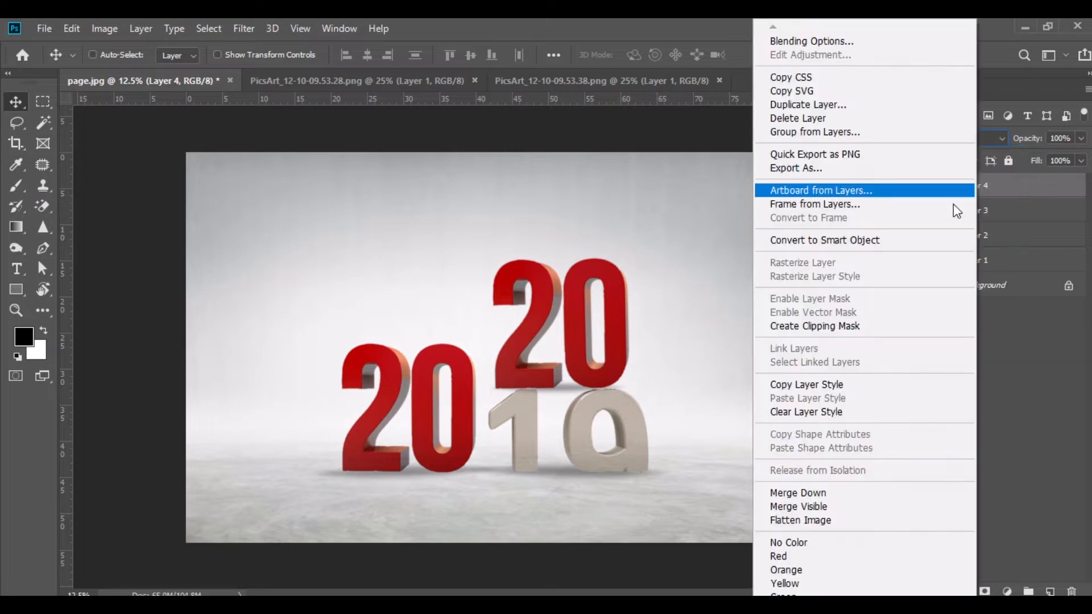
pyautogui.click(808, 241)
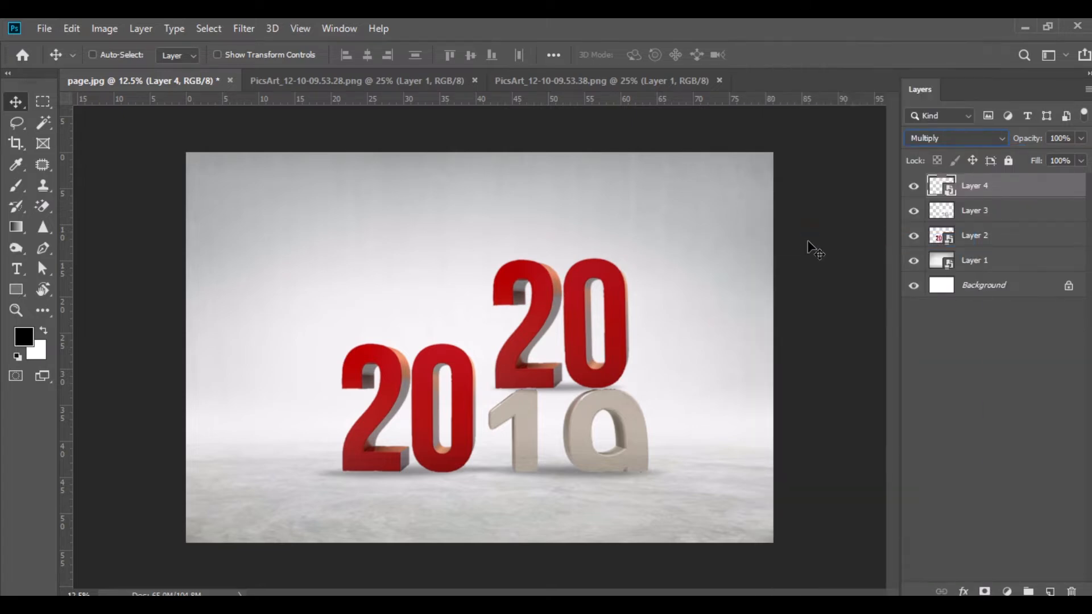
pyautogui.moveTo(581, 363)
pyautogui.mouseDown()
pyautogui.moveTo(594, 362)
pyautogui.moveTo(583, 364)
pyautogui.mouseUp()
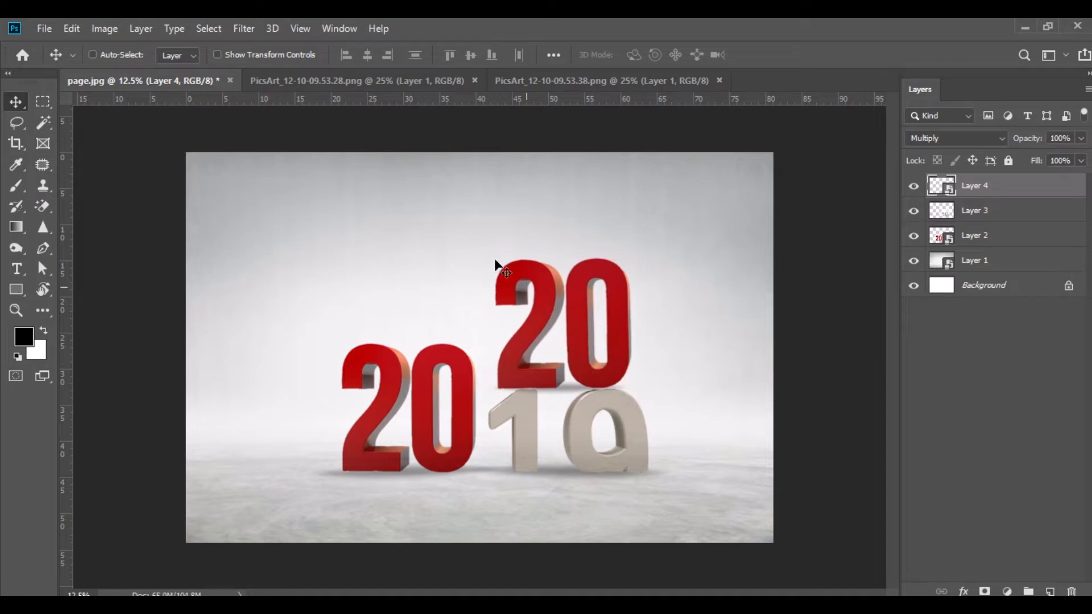
# Close the PicsArt_12-10-09.53.28.png and PicsArt_12-10-09.53.38.png source documents.
pyautogui.hotkey('ctrl', 'Tab')
pyautogui.click(474, 81)
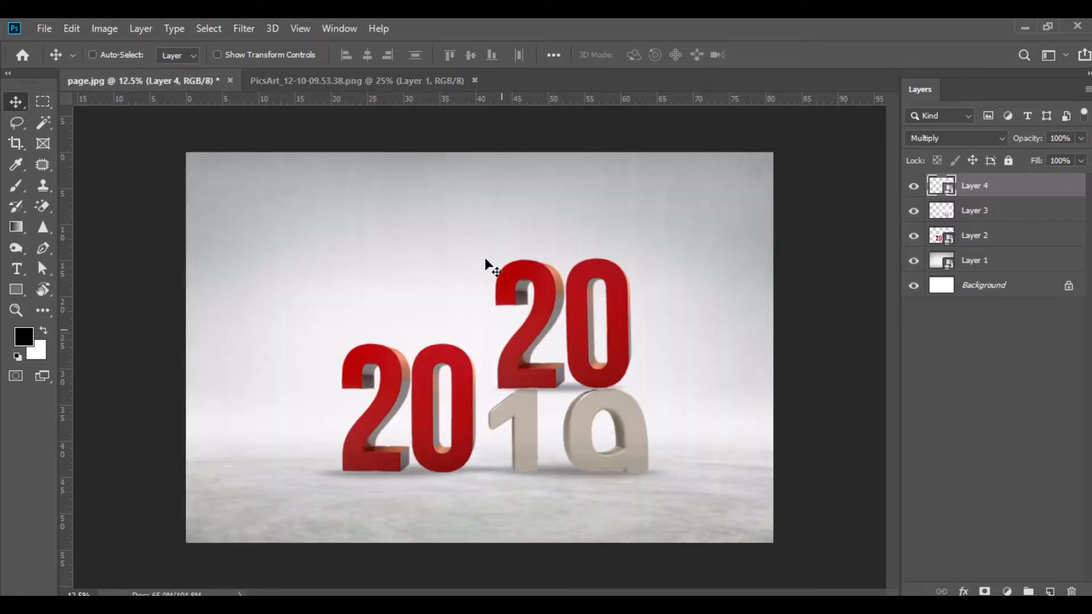
pyautogui.click(416, 78)
pyautogui.click(479, 80)
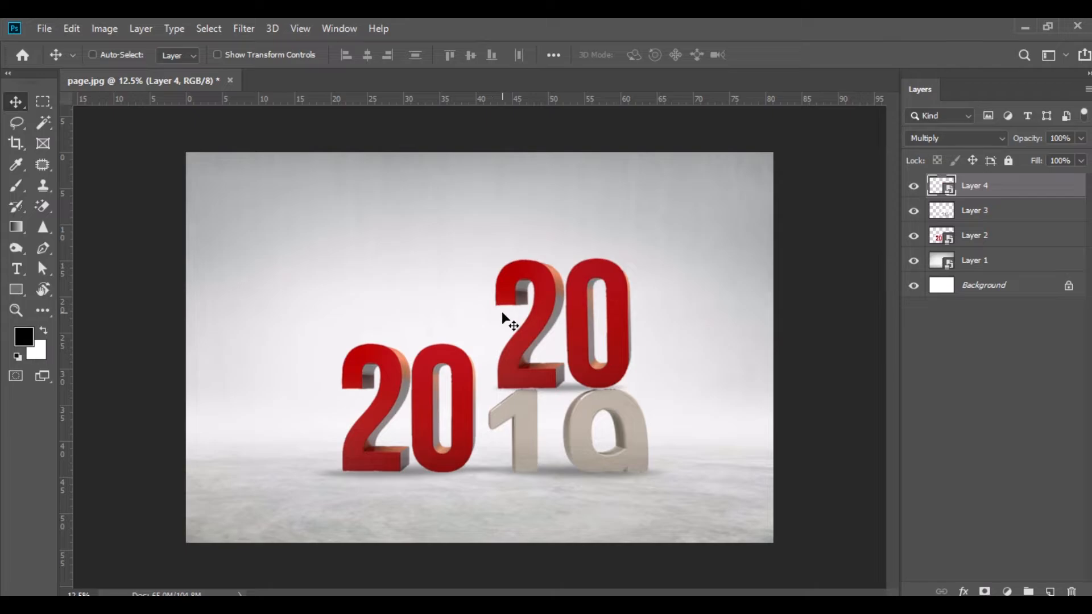
# Open 123.png, convert its layer to a Smart Object and bring the seated man into page.jpg.
pyautogui.hotkey('alt', 'Tab')
pyautogui.moveTo(182, 139); pyautogui.dragTo(389, 81)
pyautogui.rightClick(1007, 194)
pyautogui.click(838, 240)
pyautogui.moveTo(552, 322); pyautogui.dragTo(338, 355)
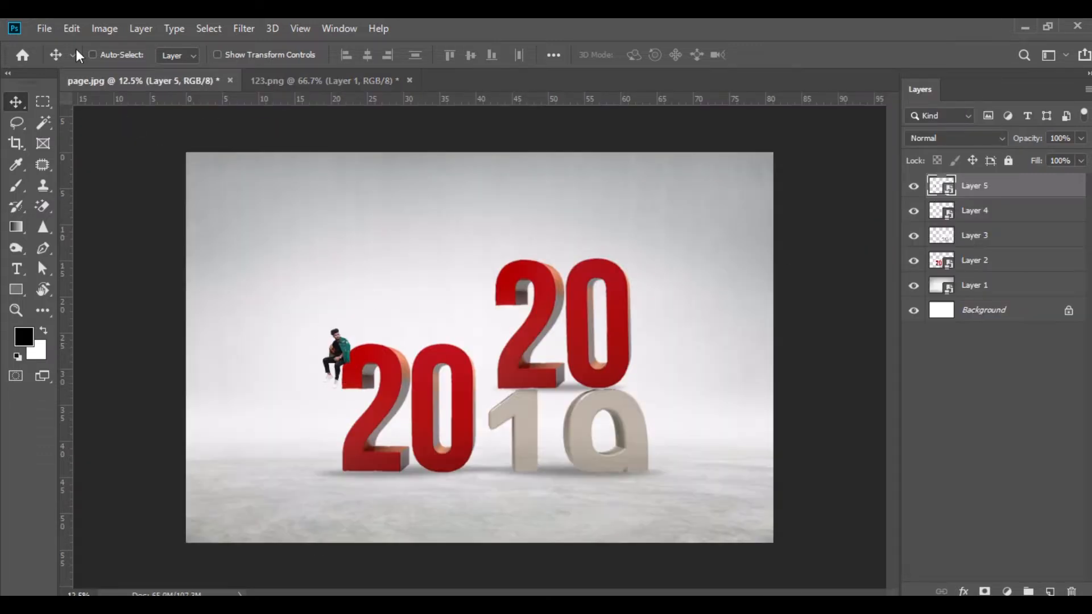
# Enlarge the seated man and position him so he sits on top of the lower red 2.
pyautogui.click(71, 29)
pyautogui.click(131, 375)
pyautogui.moveTo(353, 388); pyautogui.dragTo(415, 492)
pyautogui.moveTo(341, 364)
pyautogui.mouseDown()
pyautogui.moveTo(348, 309)
pyautogui.moveTo(333, 345)
pyautogui.mouseUp()
pyautogui.moveTo(390, 475); pyautogui.dragTo(397, 484)
pyautogui.moveTo(351, 349); pyautogui.dragTo(340, 344)
pyautogui.click(16, 101)
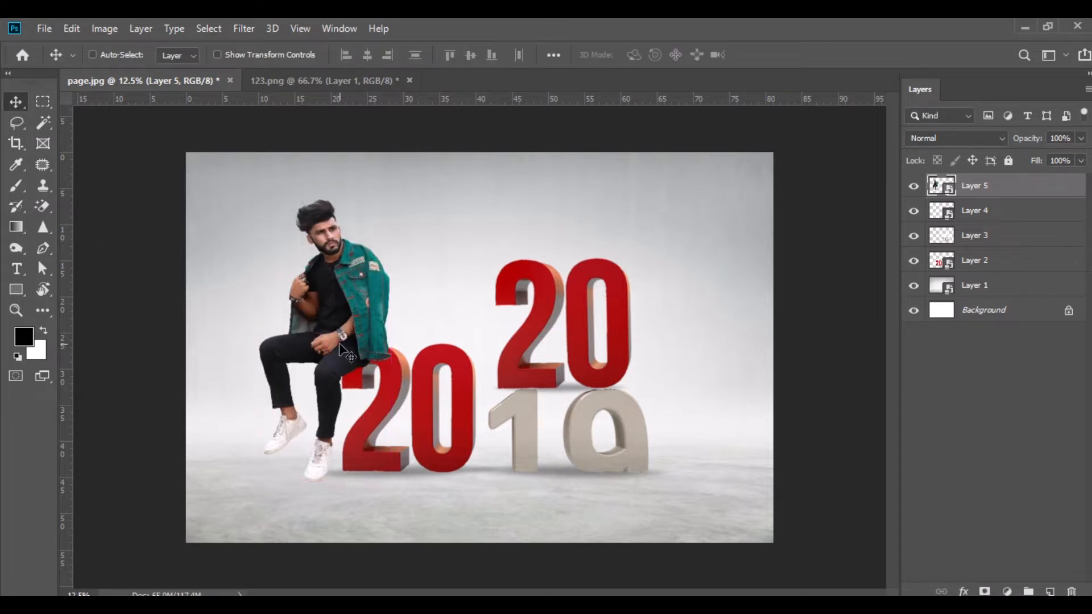
pyautogui.press('Up')
pyautogui.press('Right')
pyautogui.press('Right')
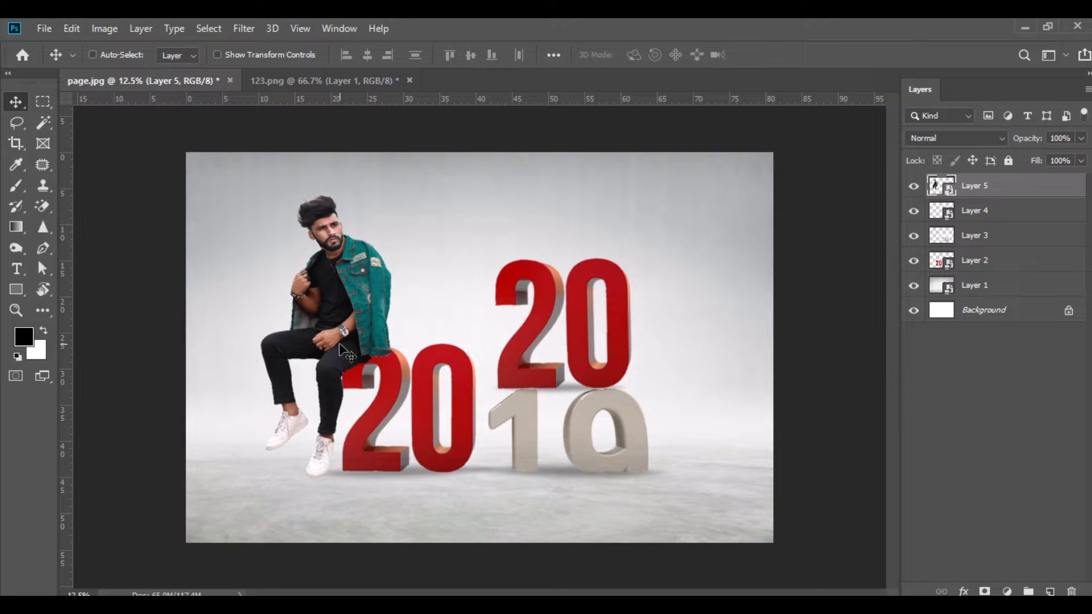
# Load the lower red 20 layer's outline as a selection and add a new empty layer above Layer 2.
pyautogui.hotkey('ctrl', '+')
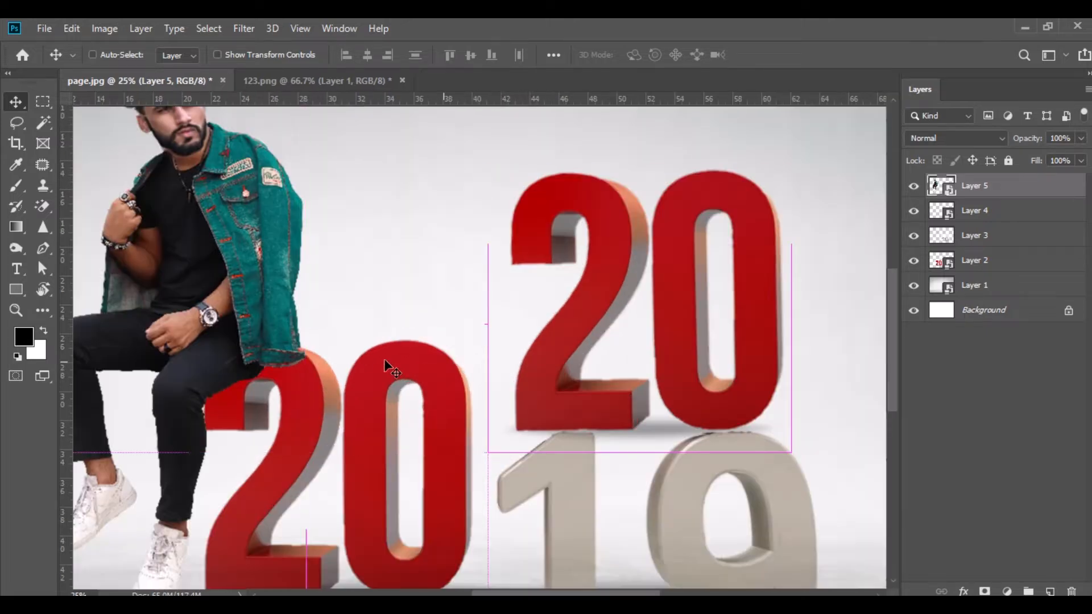
pyautogui.keyDown('ctrl'); pyautogui.click(941, 261); pyautogui.keyUp('ctrl')
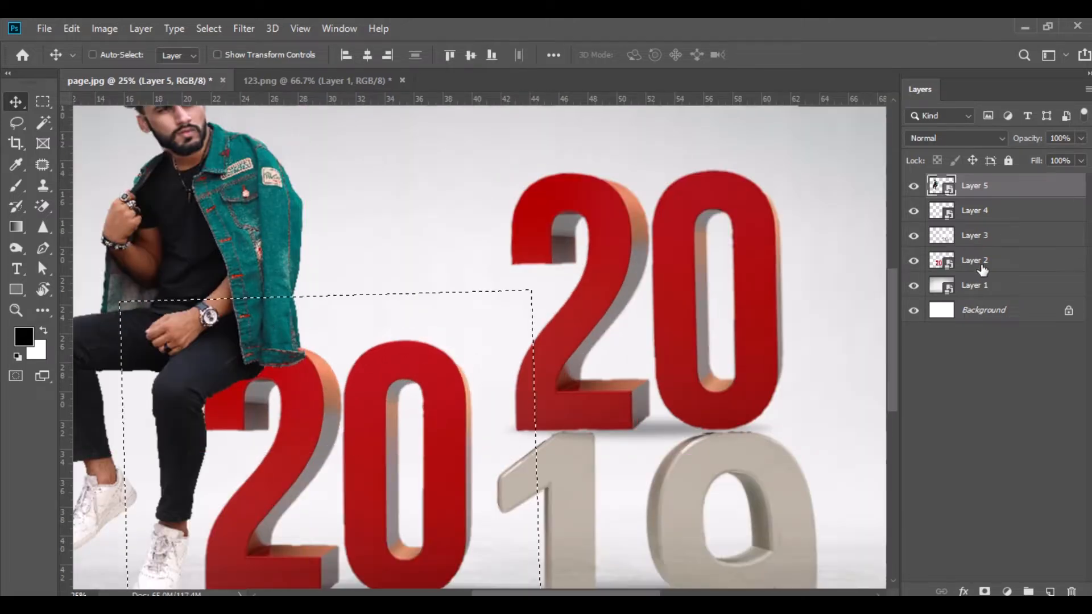
pyautogui.click(980, 263)
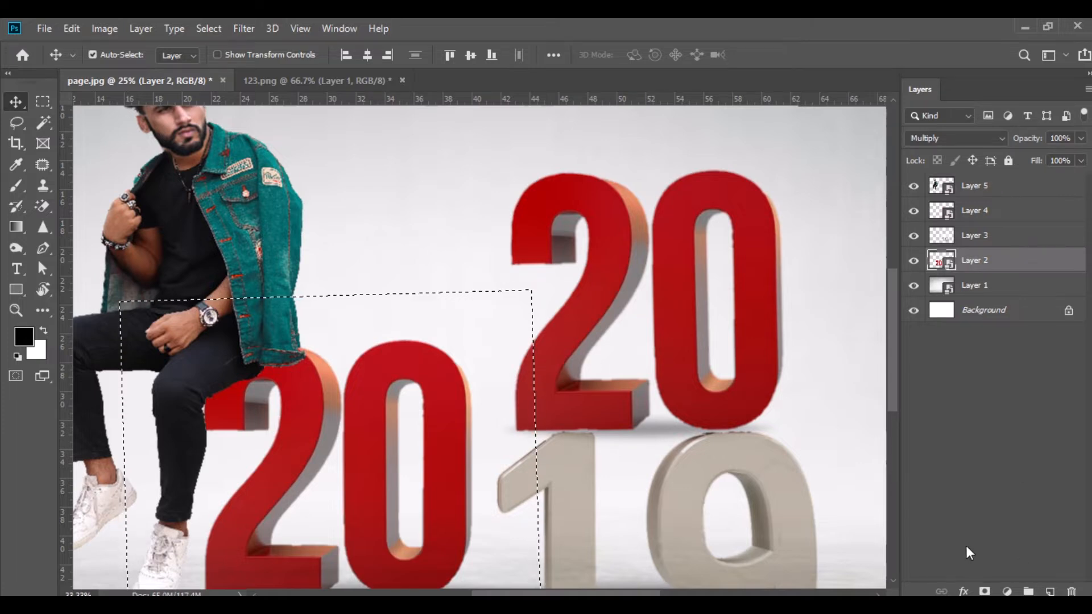
pyautogui.hotkey('ctrl', '+')
pyautogui.click(1049, 591)
pyautogui.moveTo(340, 370); pyautogui.dragTo(616, 273)
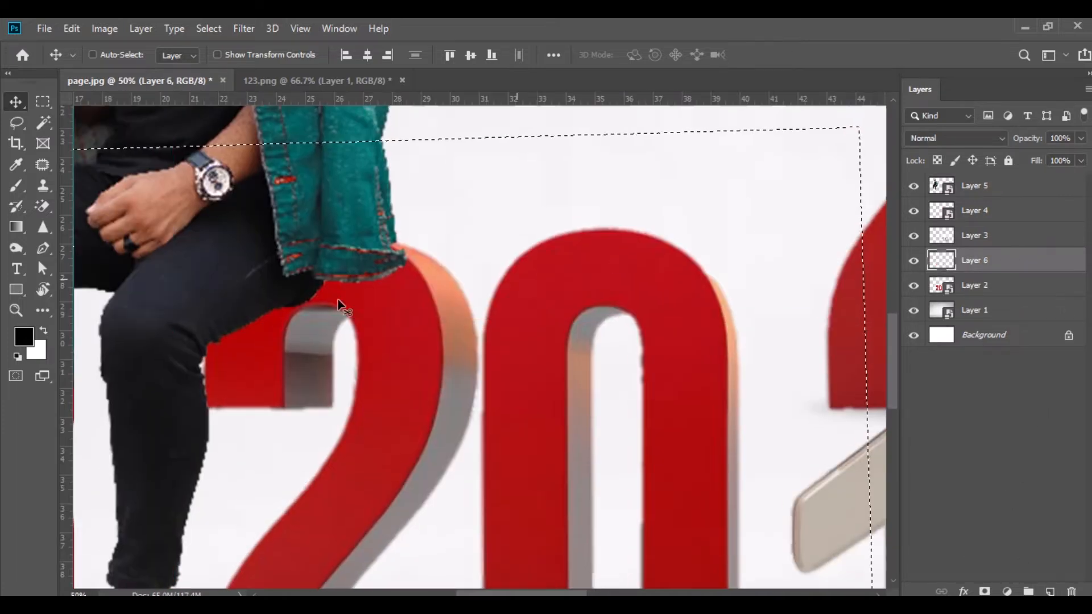
# Paint soft black shadows at 30% opacity on the red 2 beneath the man's jacket and leg, and clear the selection.
pyautogui.press('b')
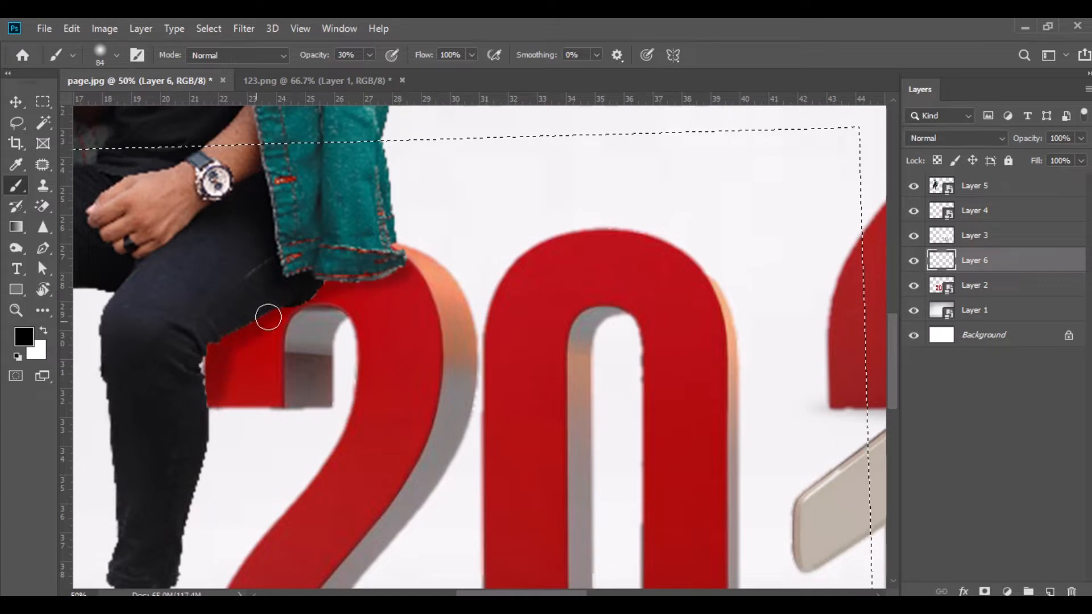
pyautogui.moveTo(391, 268)
pyautogui.mouseDown()
pyautogui.moveTo(404, 259)
pyautogui.moveTo(337, 280)
pyautogui.mouseUp()
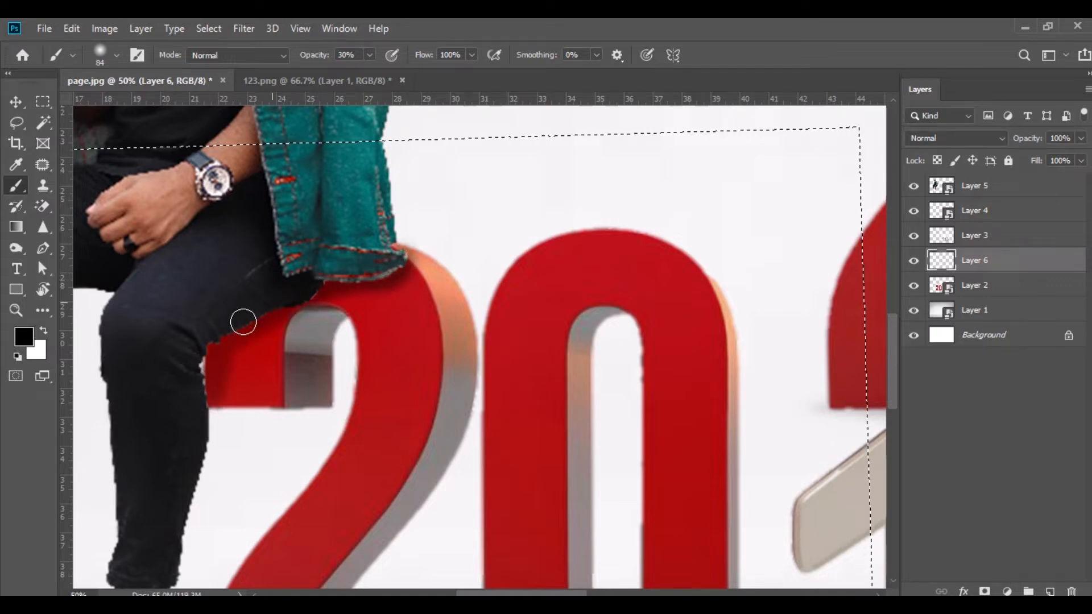
pyautogui.moveTo(268, 311)
pyautogui.mouseDown()
pyautogui.moveTo(227, 353)
pyautogui.moveTo(211, 398)
pyautogui.mouseUp()
pyautogui.moveTo(401, 265); pyautogui.dragTo(379, 274)
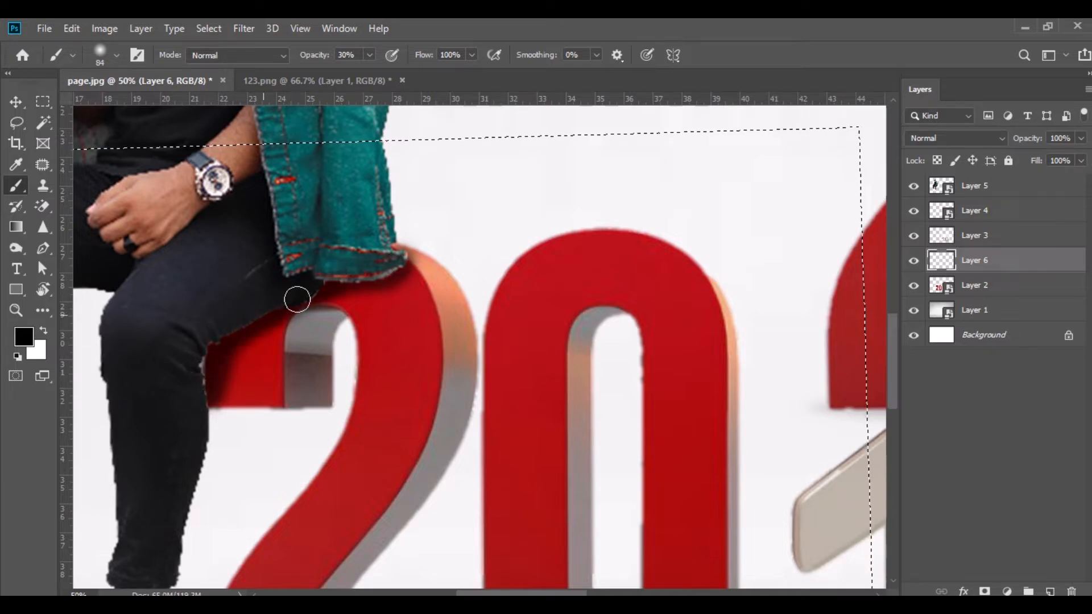
pyautogui.press('v')
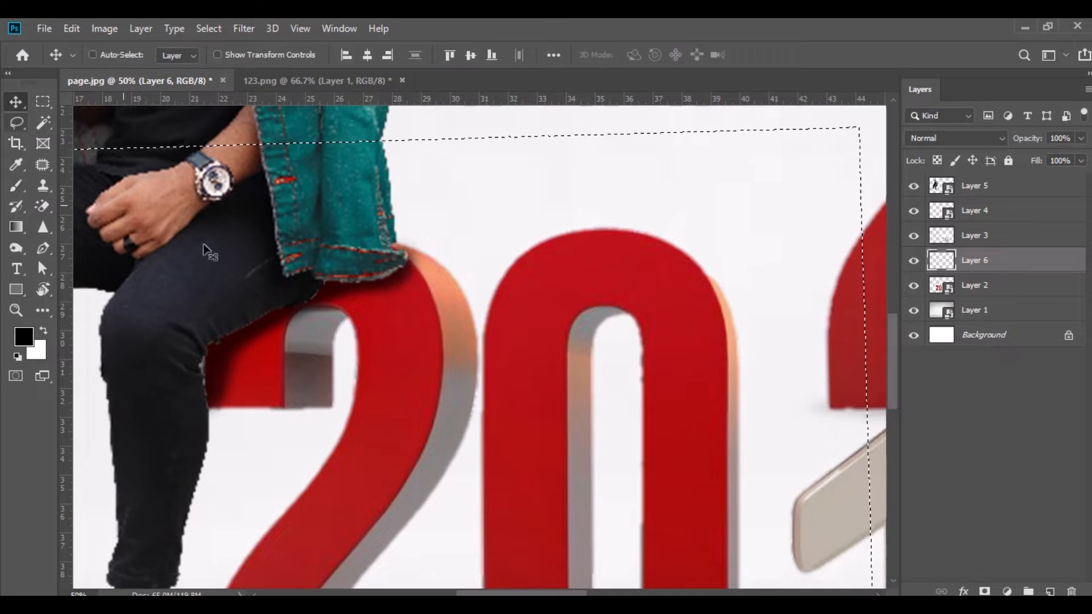
pyautogui.click(208, 29)
pyautogui.click(233, 61)
# Close the 123.png document.
pyautogui.hotkey('ctrl', '-')
pyautogui.hotkey('ctrl', '-')
pyautogui.hotkey('ctrl', '-')
pyautogui.hotkey('ctrl', '-')
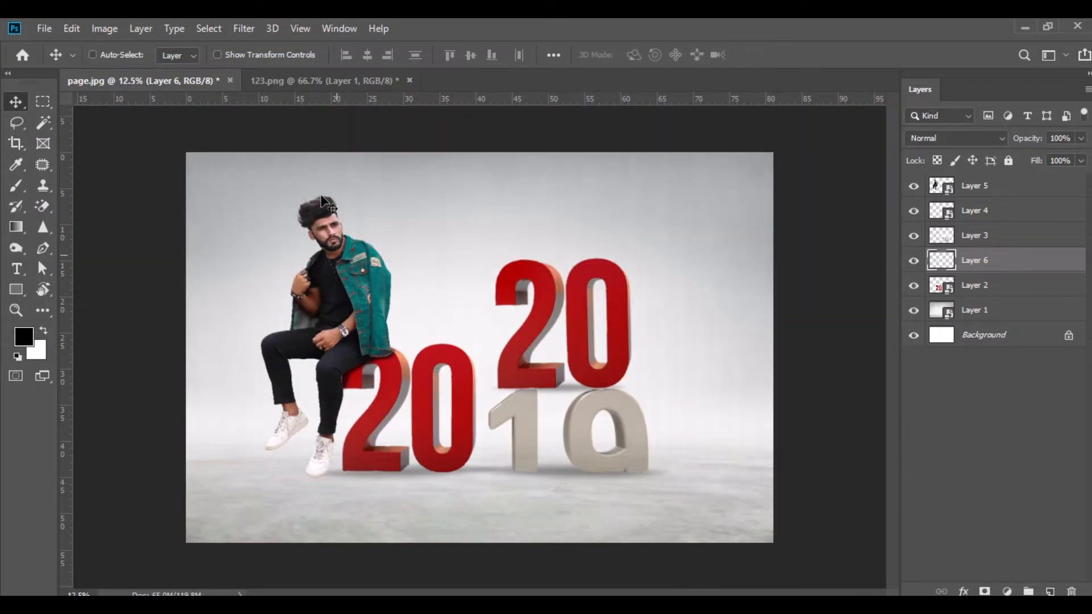
pyautogui.click(349, 79)
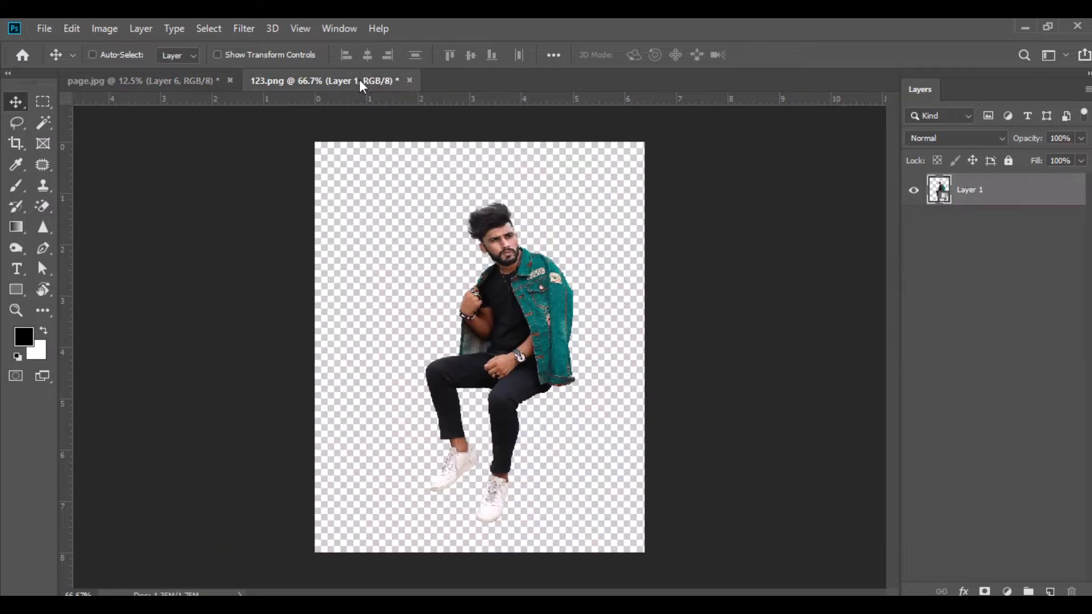
pyautogui.click(409, 84)
pyautogui.click(540, 251)
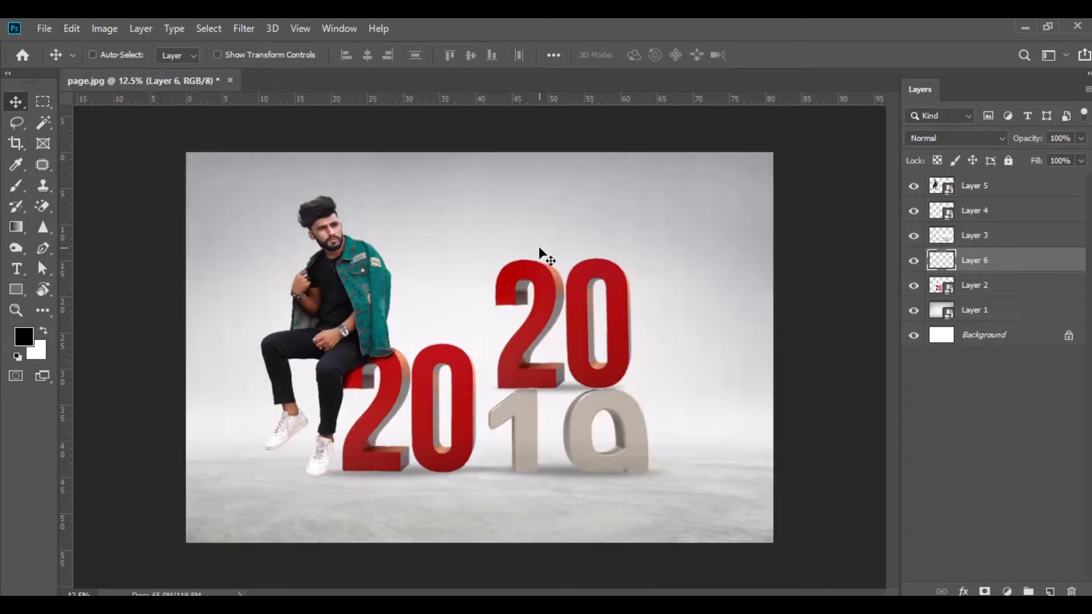
# Open images (39).jpeg, convert its background to a Smart Object and bring the shadow image into page.jpg.
pyautogui.hotkey('alt', 'Tab')
pyautogui.moveTo(364, 169); pyautogui.dragTo(405, 83)
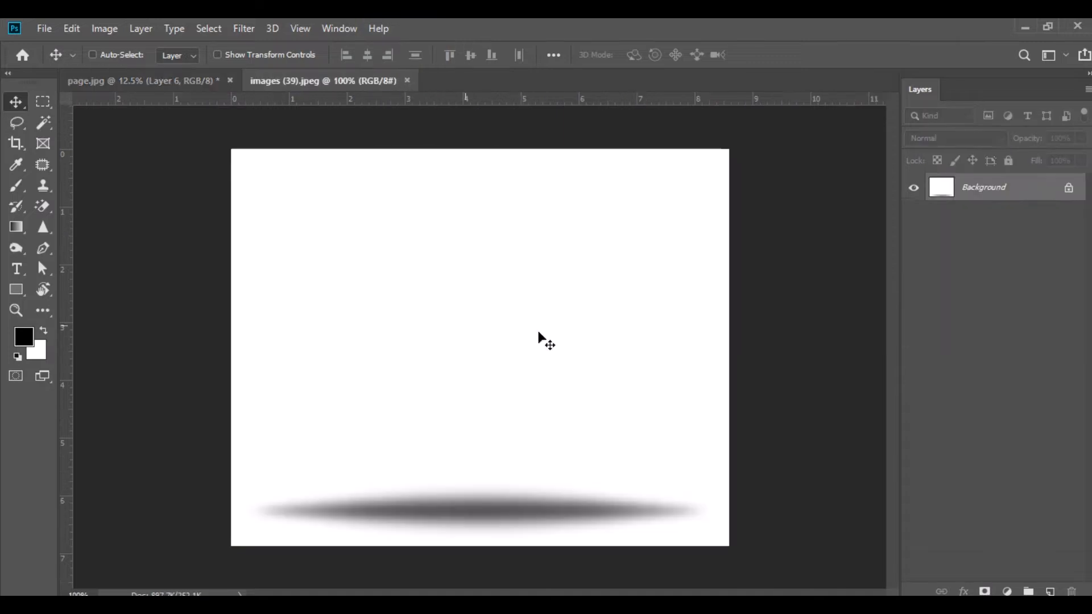
pyautogui.rightClick(989, 190)
pyautogui.click(985, 291)
pyautogui.moveTo(492, 419); pyautogui.dragTo(380, 277)
pyautogui.moveTo(506, 473); pyautogui.dragTo(506, 475)
# Enlarge the shadow image and position it so its shadow spans the base of the lower 20 and the 19.
pyautogui.click(71, 28)
pyautogui.click(209, 376)
pyautogui.moveTo(532, 497); pyautogui.dragTo(602, 384)
pyautogui.press('Return')
pyautogui.moveTo(512, 445); pyautogui.dragTo(501, 441)
# Move the shadow image layer between Layer 2 and Layer 1 and set its blend mode to Multiply.
pyautogui.moveTo(971, 267); pyautogui.dragTo(972, 322)
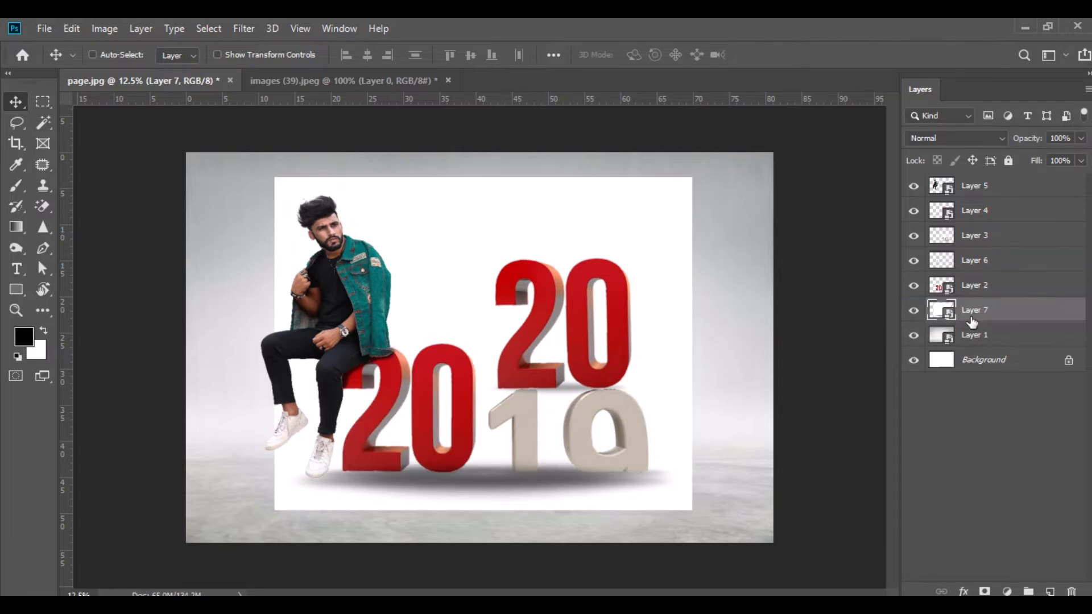
pyautogui.click(931, 137)
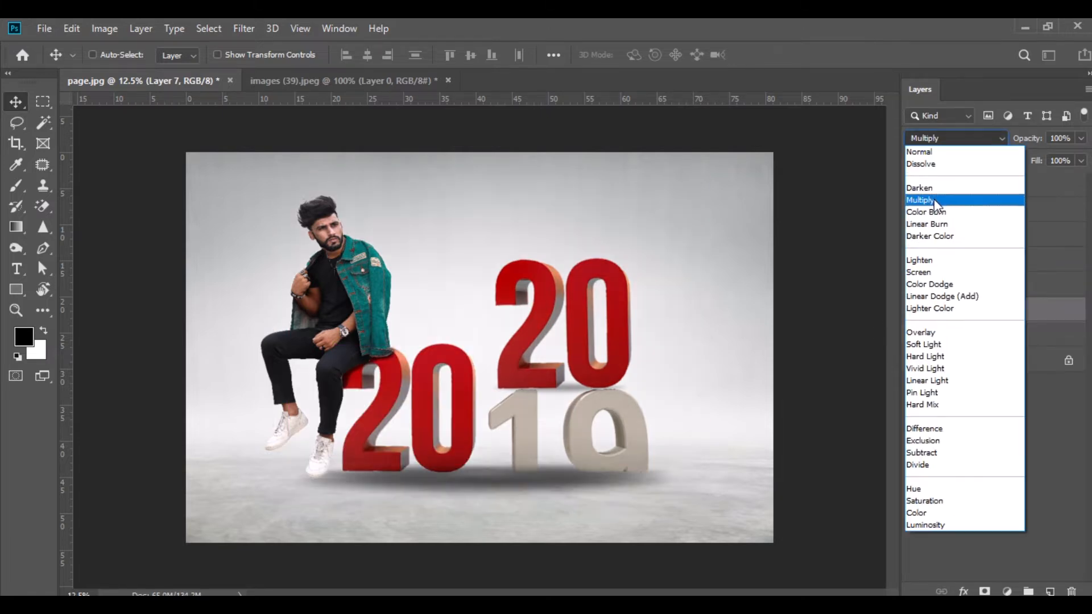
pyautogui.click(934, 199)
# Set the shadow layer's fill to 60% and align the shadow with the base of the numbers.
pyautogui.moveTo(525, 475); pyautogui.dragTo(525, 480)
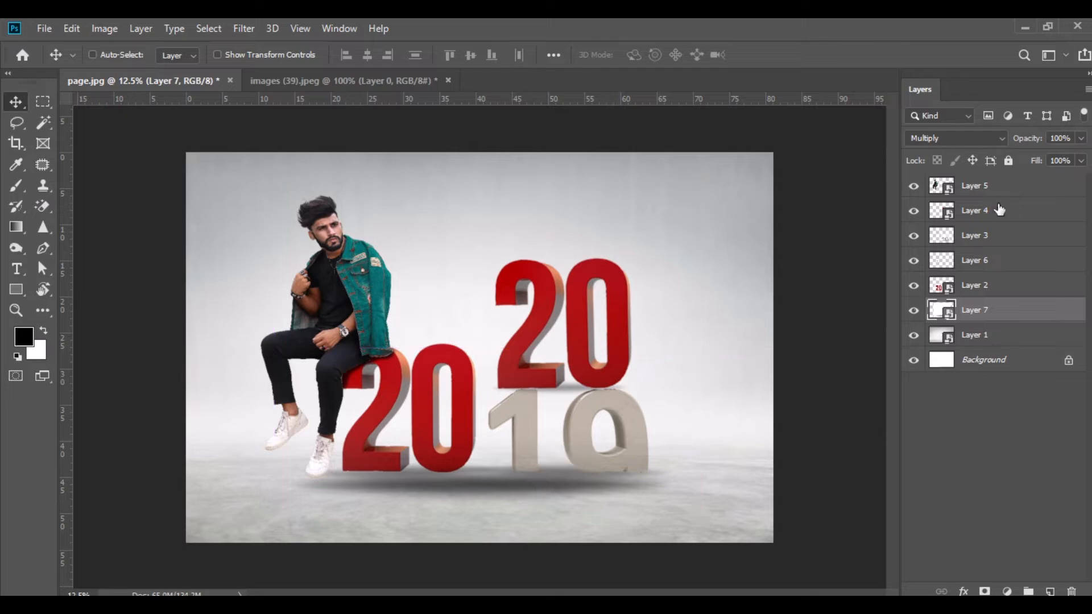
pyautogui.write('60')
pyautogui.press('Return')
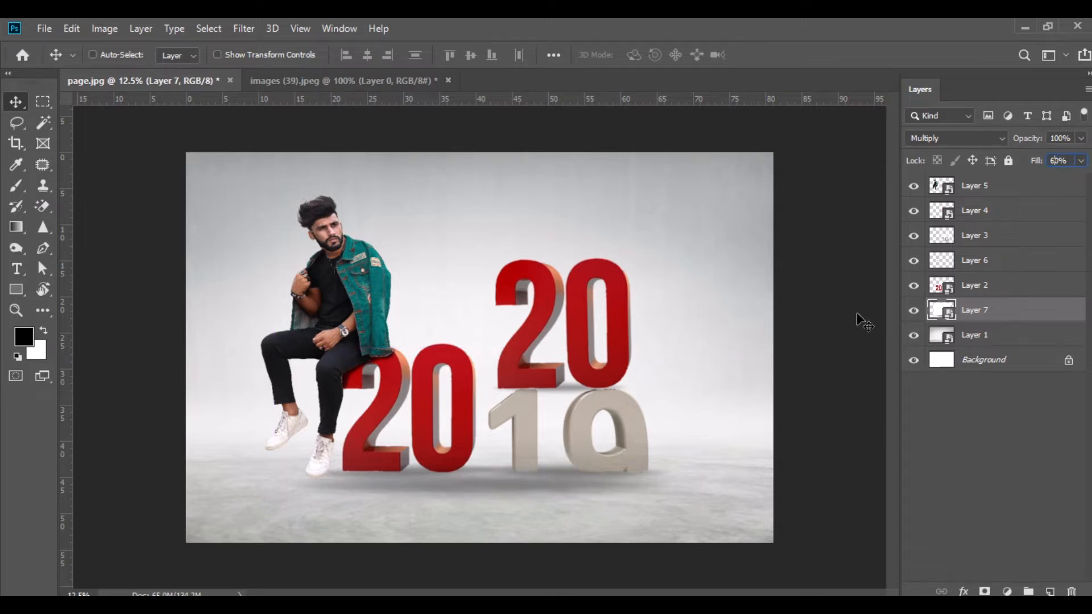
pyautogui.moveTo(483, 482); pyautogui.dragTo(488, 475)
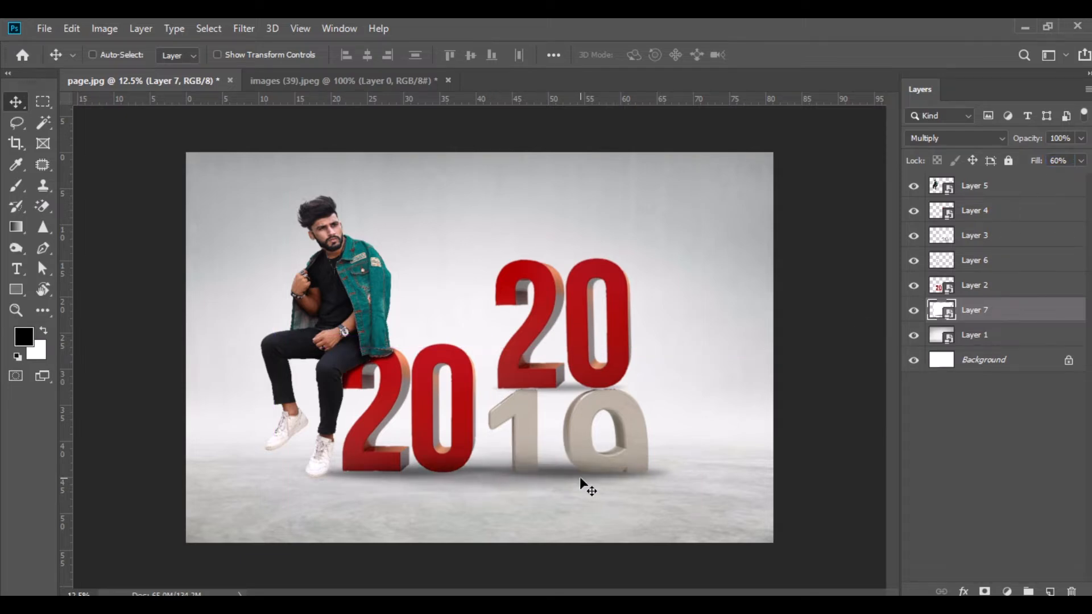
# Apply Camera Raw basic adjustments to the man's layer: Highlights -63, Shadows +13 and Blacks -36.
pyautogui.click(966, 192)
pyautogui.click(243, 28)
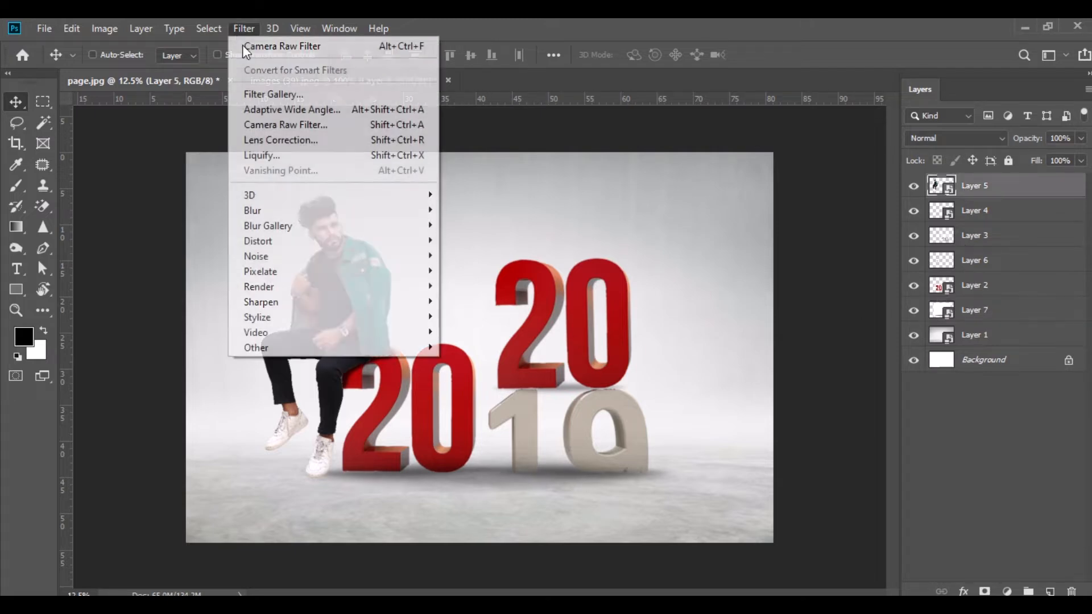
pyautogui.click(281, 124)
pyautogui.moveTo(903, 458); pyautogui.dragTo(887, 454)
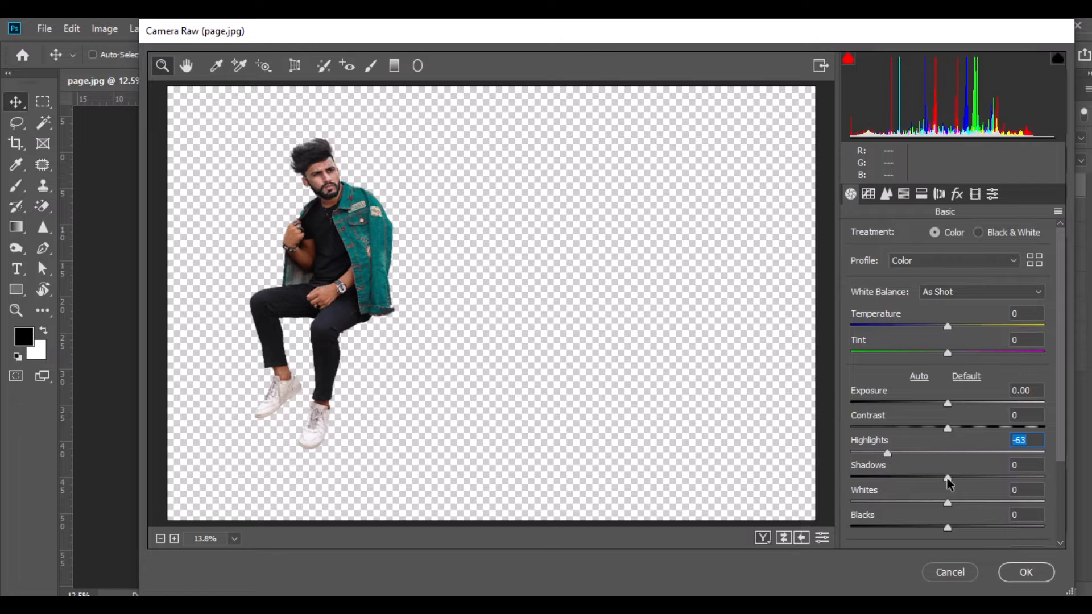
pyautogui.moveTo(949, 479); pyautogui.dragTo(976, 478)
pyautogui.moveTo(946, 529); pyautogui.dragTo(913, 529)
pyautogui.moveTo(977, 478); pyautogui.dragTo(958, 479)
pyautogui.scroll(-3, 963, 473)
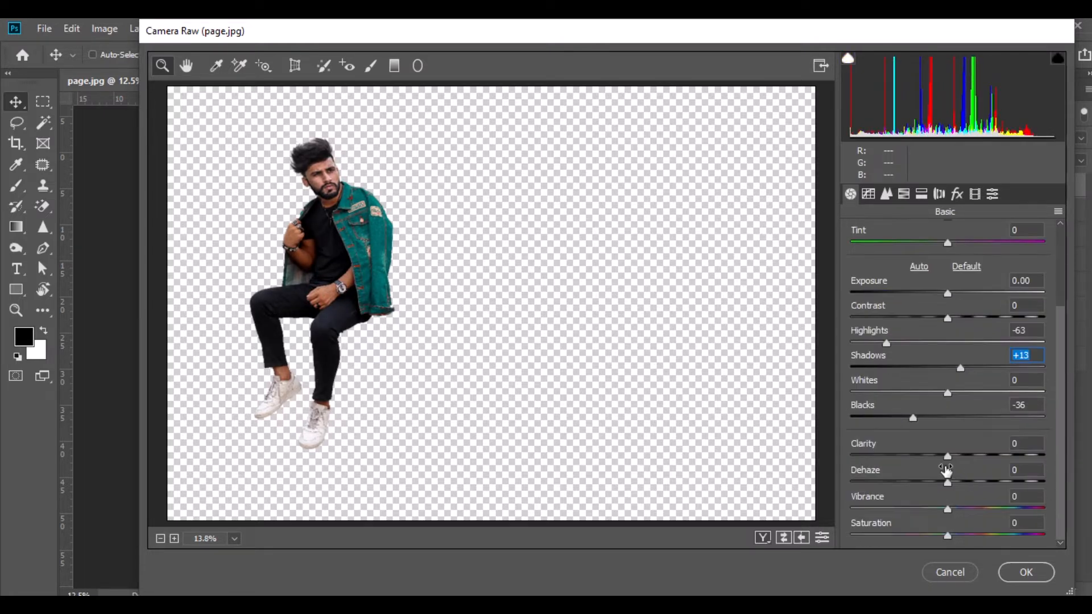
# Set the man's HSL saturation to Oranges -17, Aquas +54 and Blues +43, with Oranges luminance about -12, and apply Camera Raw.
pyautogui.click(903, 193)
pyautogui.moveTo(940, 320); pyautogui.dragTo(936, 322)
pyautogui.moveTo(952, 401); pyautogui.dragTo(1005, 401)
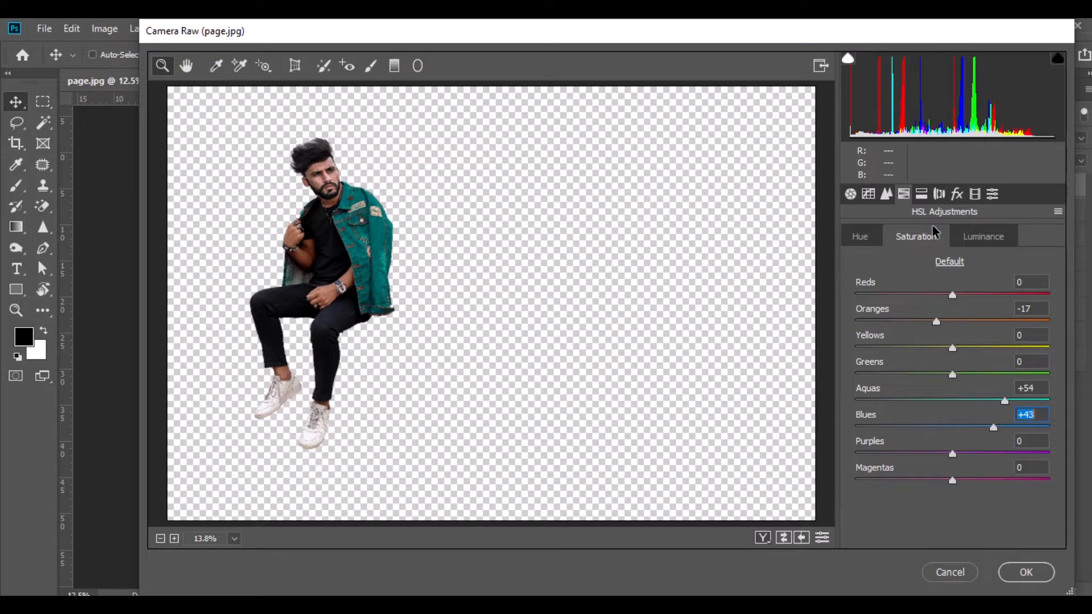
pyautogui.click(972, 237)
pyautogui.moveTo(954, 325); pyautogui.dragTo(943, 329)
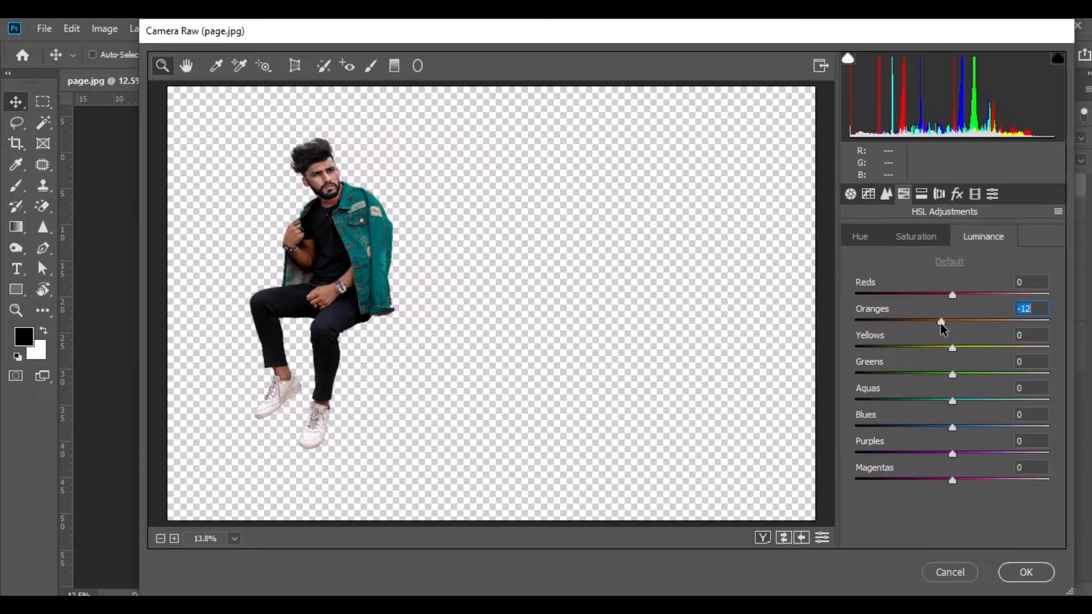
pyautogui.click(1026, 571)
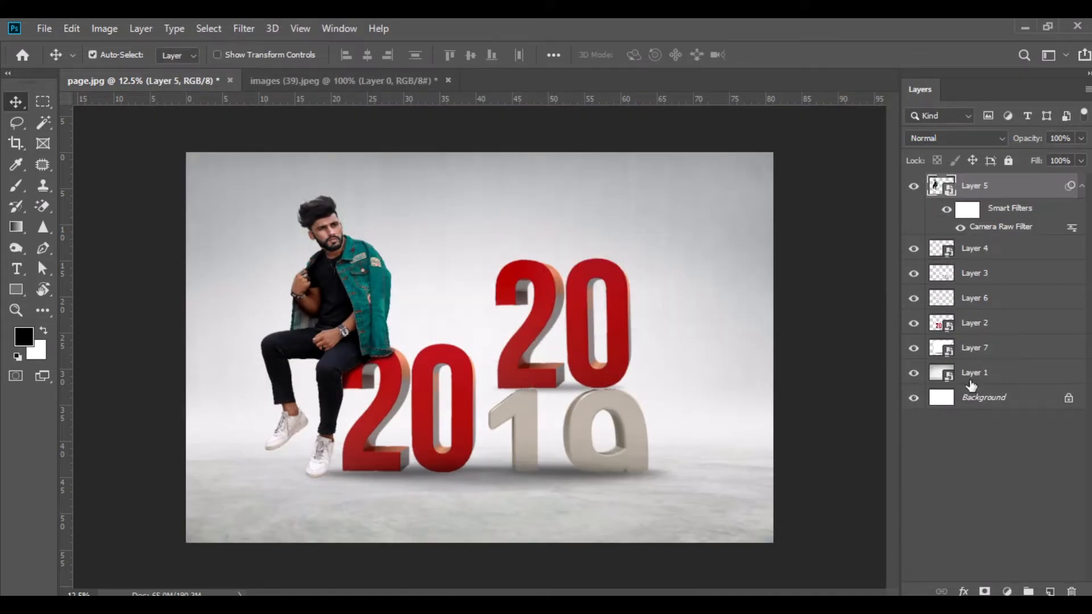
# Move the man, numbers and shadow layers slightly down together, and close images (39).jpeg without saving.
pyautogui.moveTo(966, 349); pyautogui.dragTo(969, 249)
pyautogui.moveTo(610, 376)
pyautogui.mouseDown()
pyautogui.moveTo(597, 407)
pyautogui.moveTo(591, 398)
pyautogui.moveTo(608, 398)
pyautogui.mouseUp()
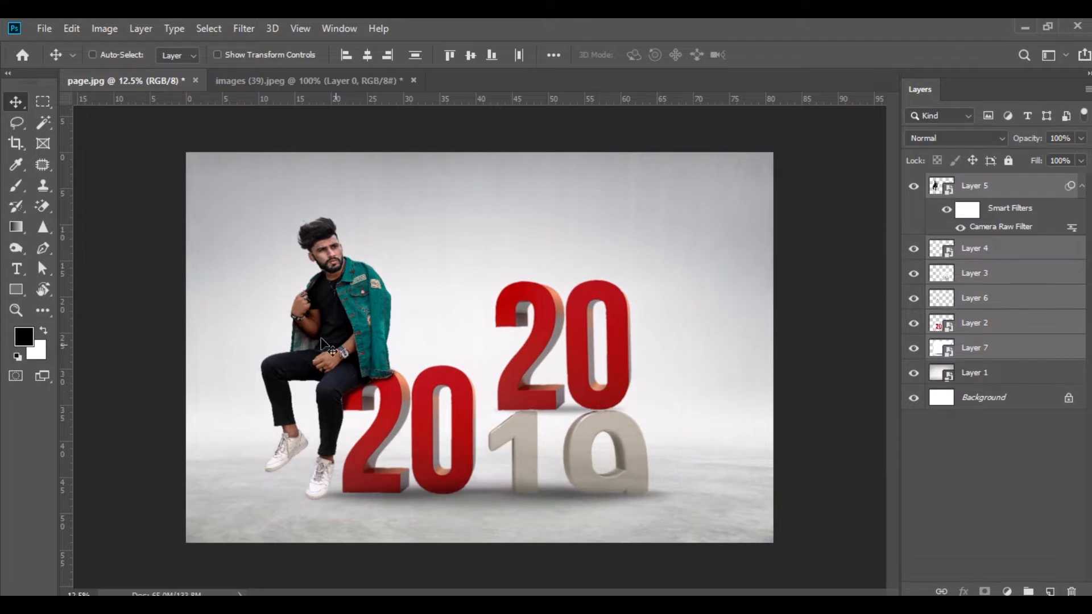
pyautogui.click(351, 80)
pyautogui.click(413, 80)
pyautogui.click(529, 254)
# Merge all visible layers of page.jpg and duplicate the merged Background layer.
pyautogui.click(976, 188)
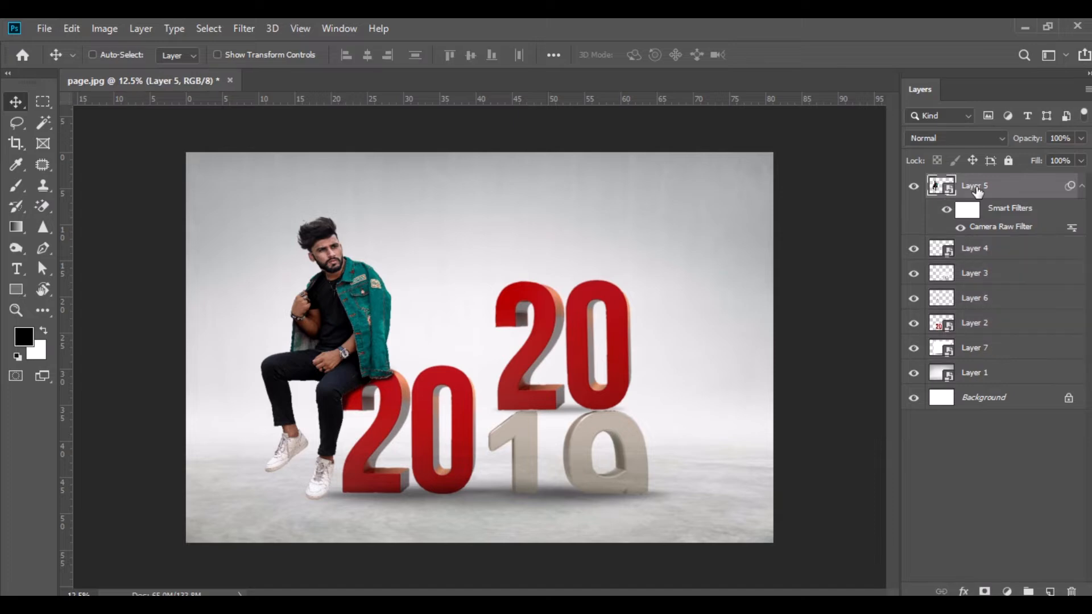
pyautogui.rightClick(967, 190)
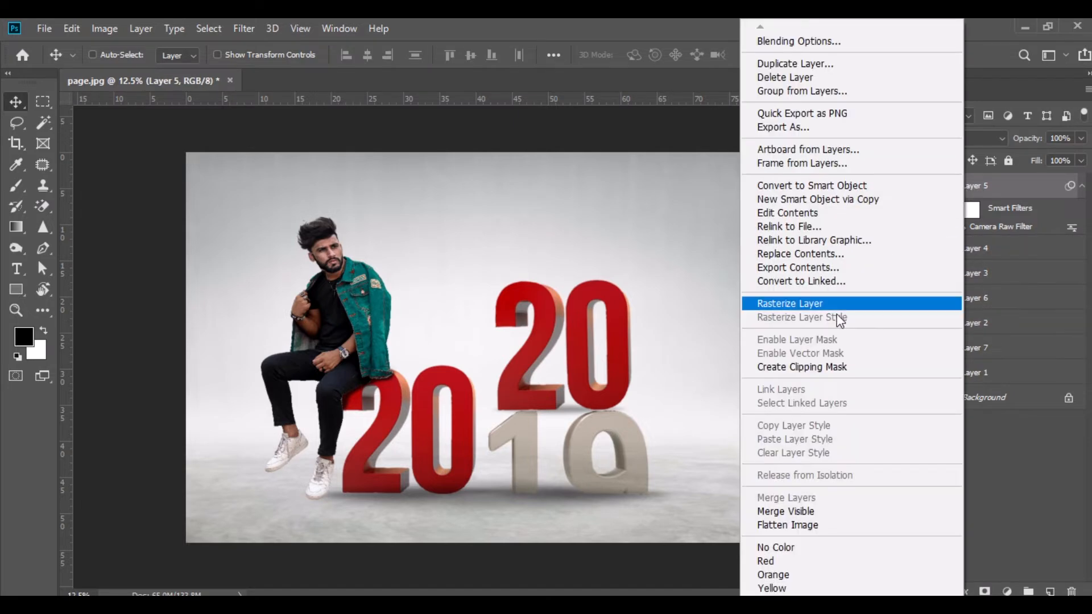
pyautogui.click(811, 512)
pyautogui.moveTo(989, 193); pyautogui.dragTo(1049, 592)
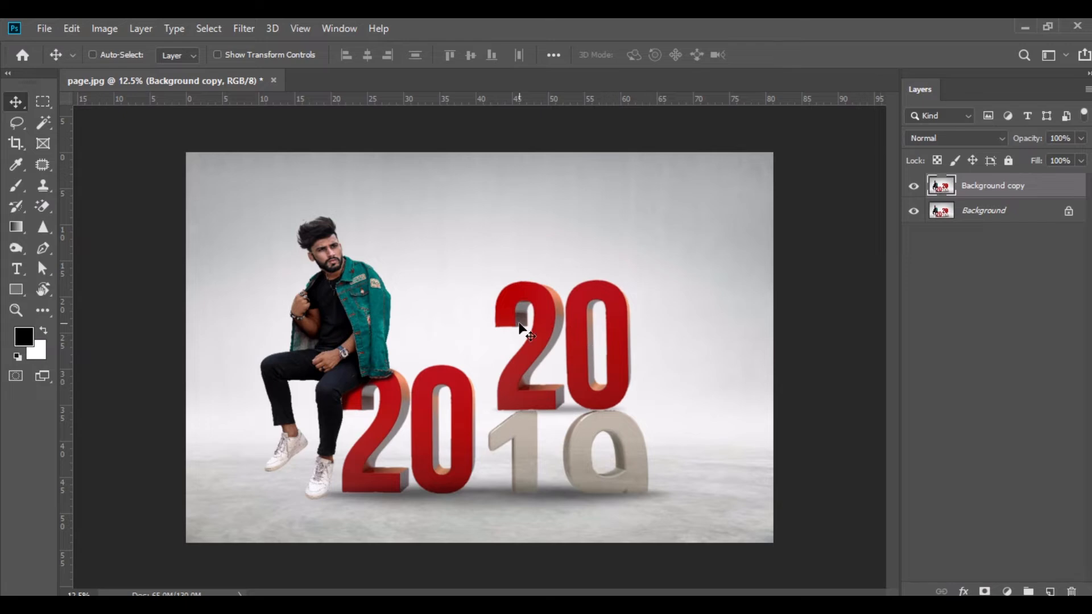
# Adjust the Background copy in Camera Raw with Contrast +24, Highlights -43, Shadows +28, Blacks -27 and Clarity +8.
pyautogui.click(249, 33)
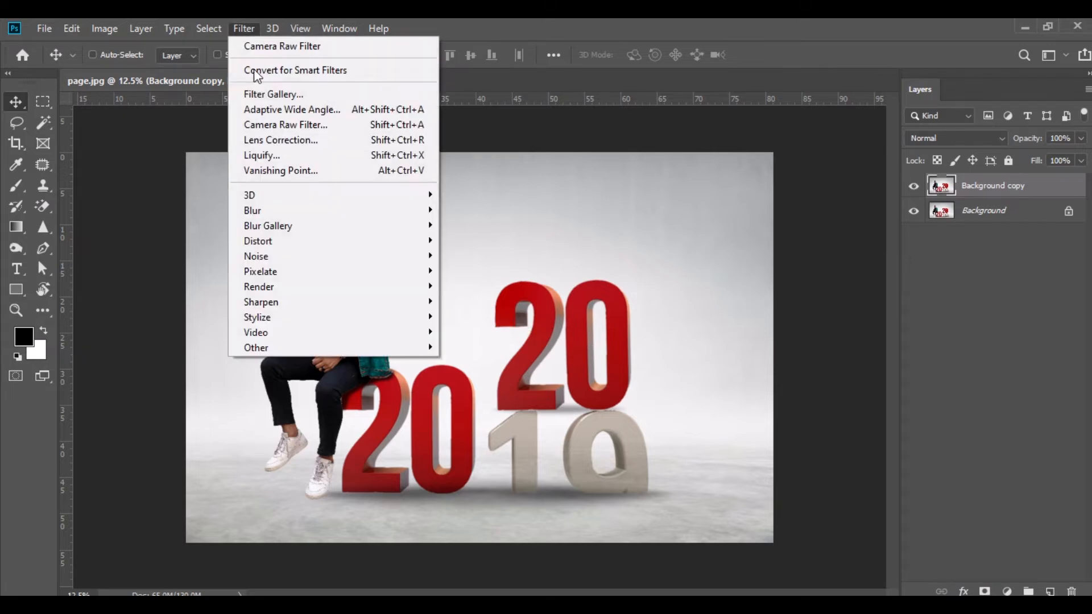
pyautogui.click(275, 127)
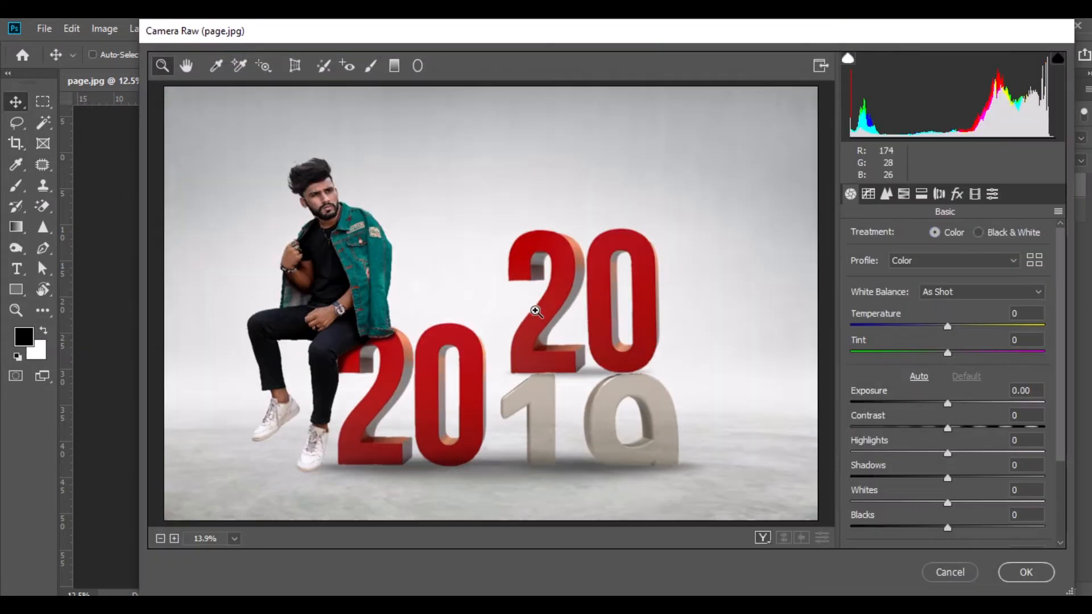
pyautogui.moveTo(937, 434); pyautogui.dragTo(973, 434)
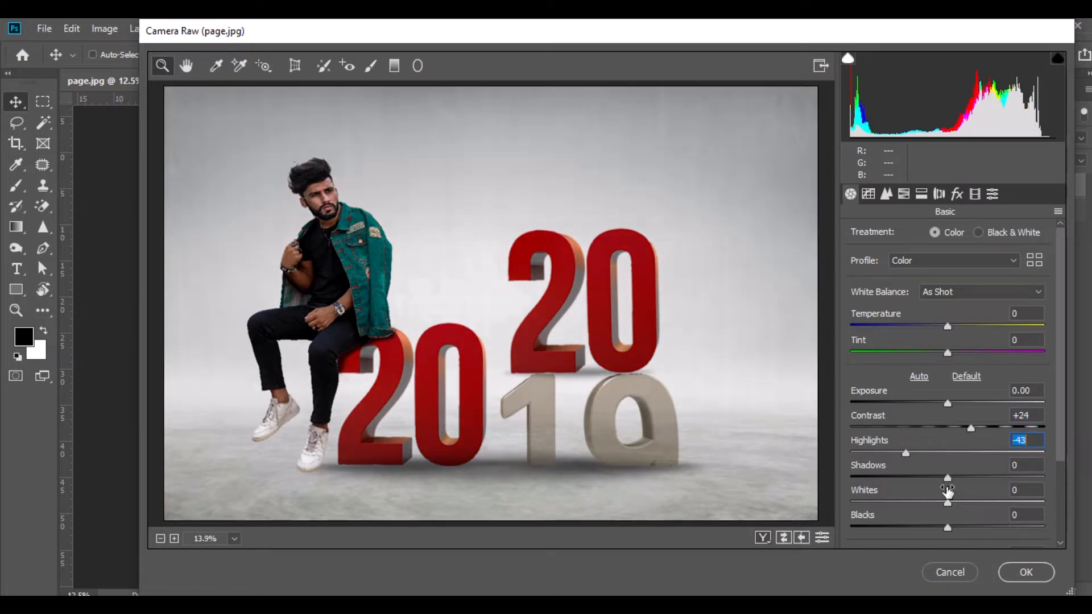
pyautogui.moveTo(947, 478); pyautogui.dragTo(975, 479)
pyautogui.moveTo(947, 527); pyautogui.dragTo(921, 529)
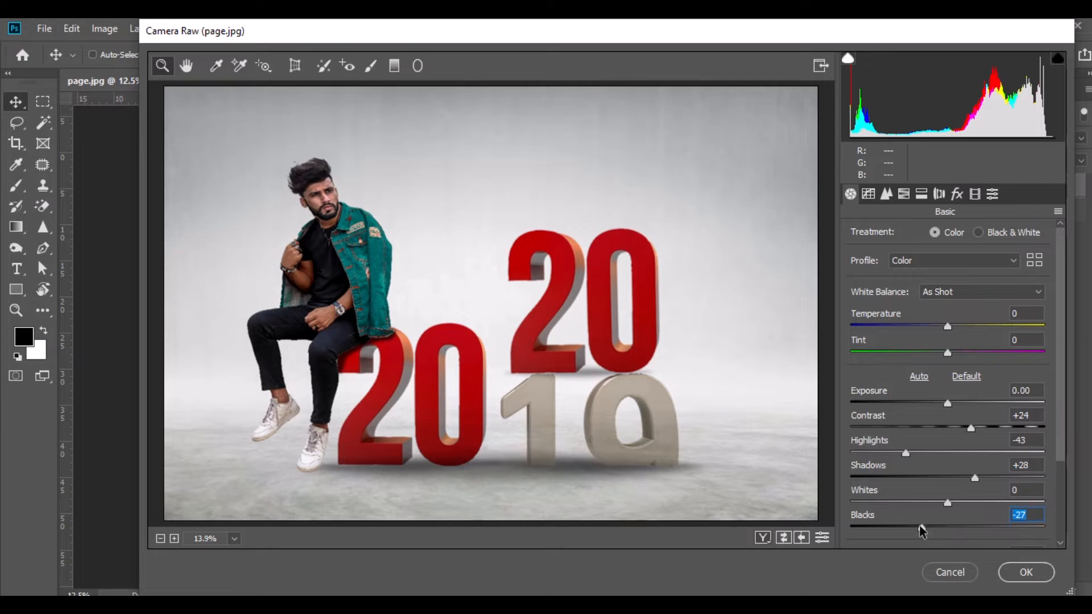
pyautogui.scroll(-3, 927, 523)
pyautogui.moveTo(951, 459)
pyautogui.mouseDown()
pyautogui.moveTo(978, 457)
pyautogui.moveTo(958, 460)
pyautogui.mouseUp()
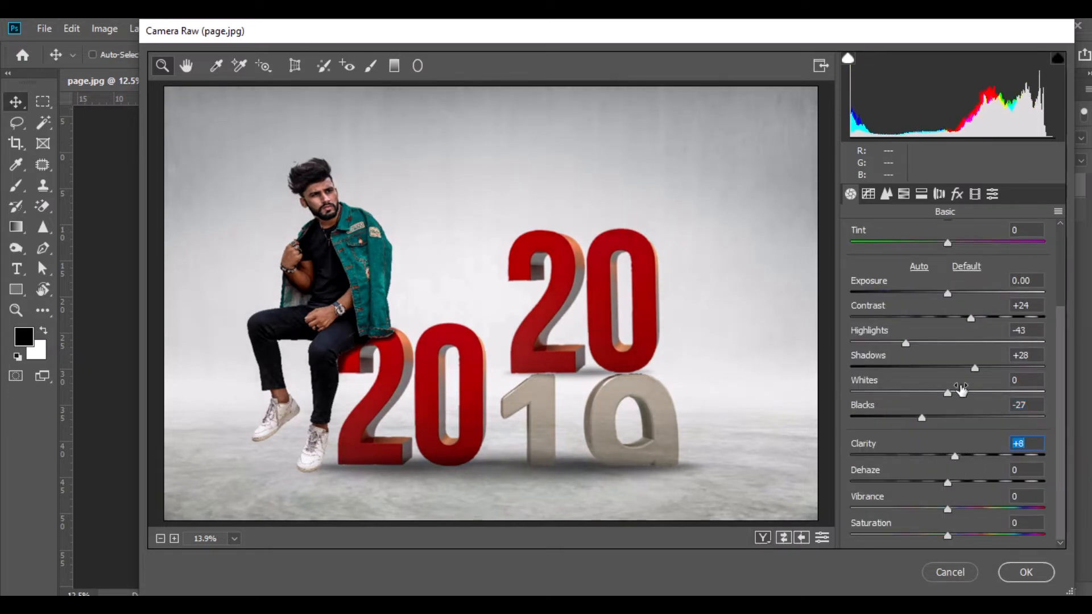
# Set the image's HSL saturation to Oranges -14 and Reds +38, and apply the Camera Raw adjustments.
pyautogui.click(920, 195)
pyautogui.click(903, 195)
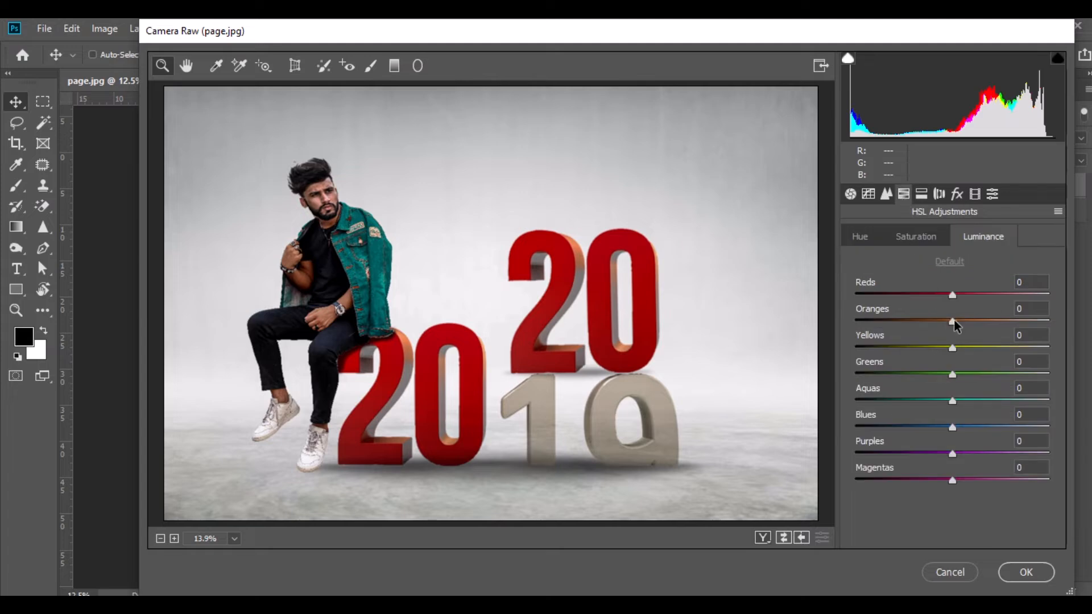
pyautogui.click(911, 238)
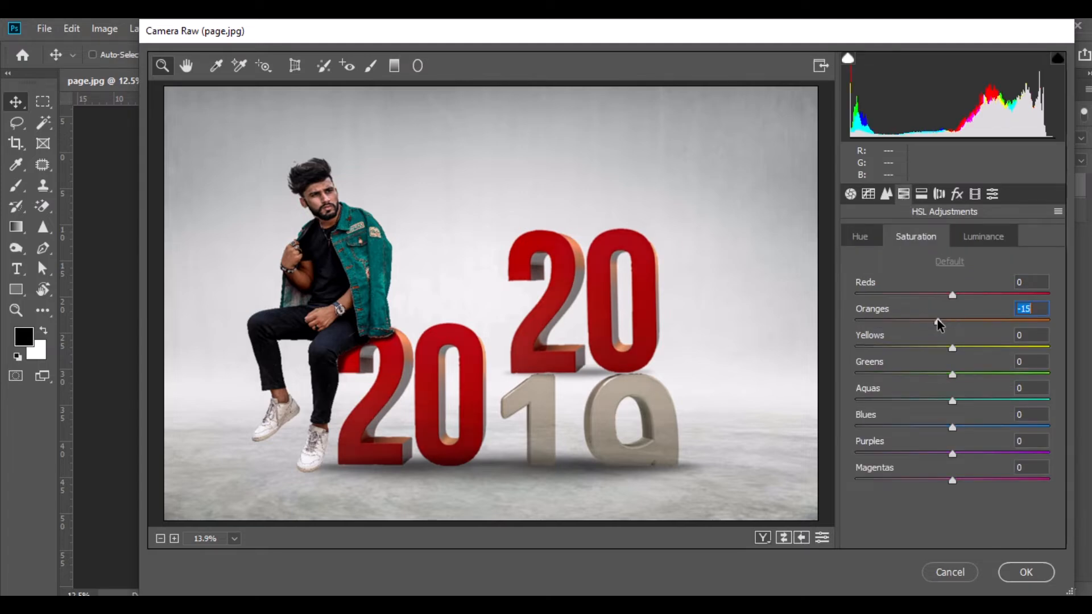
pyautogui.moveTo(954, 297); pyautogui.dragTo(989, 296)
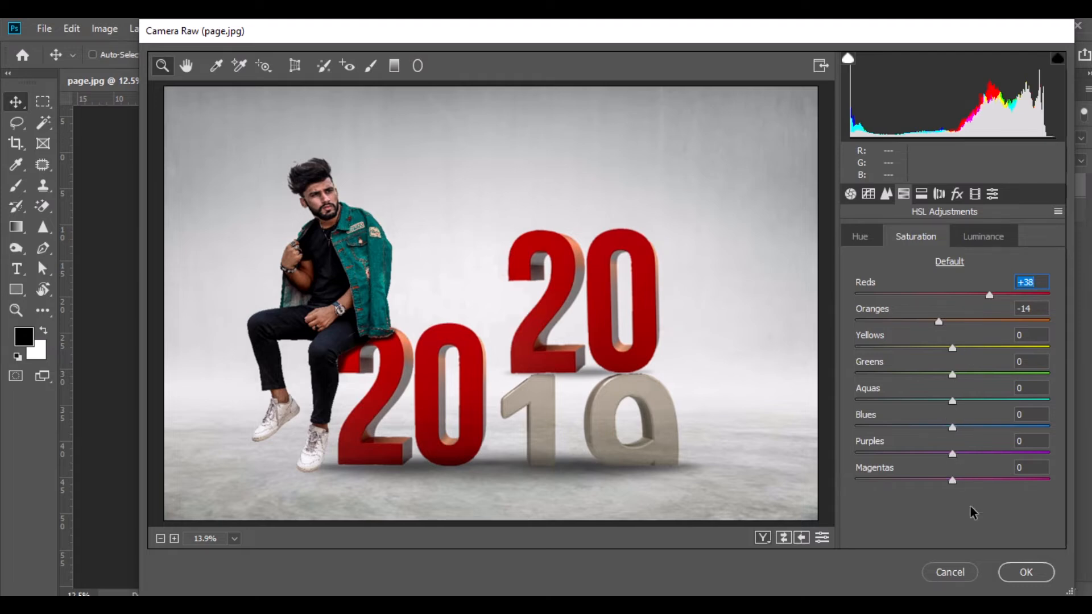
pyautogui.click(1025, 573)
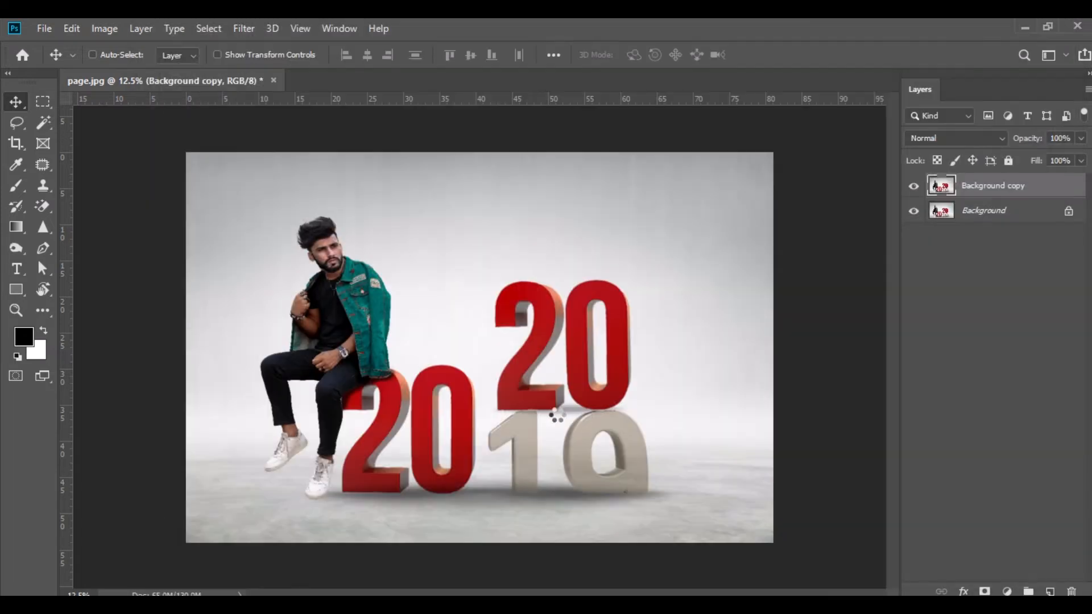
# Open maxresdefault.jpg, convert its background to a Smart Object and bring the fog image into page.jpg.
pyautogui.click(424, 603)
pyautogui.click(452, 220)
pyautogui.moveTo(442, 149); pyautogui.dragTo(429, 80)
pyautogui.rightClick(999, 184)
pyautogui.click(995, 285)
pyautogui.moveTo(694, 381); pyautogui.dragTo(506, 386)
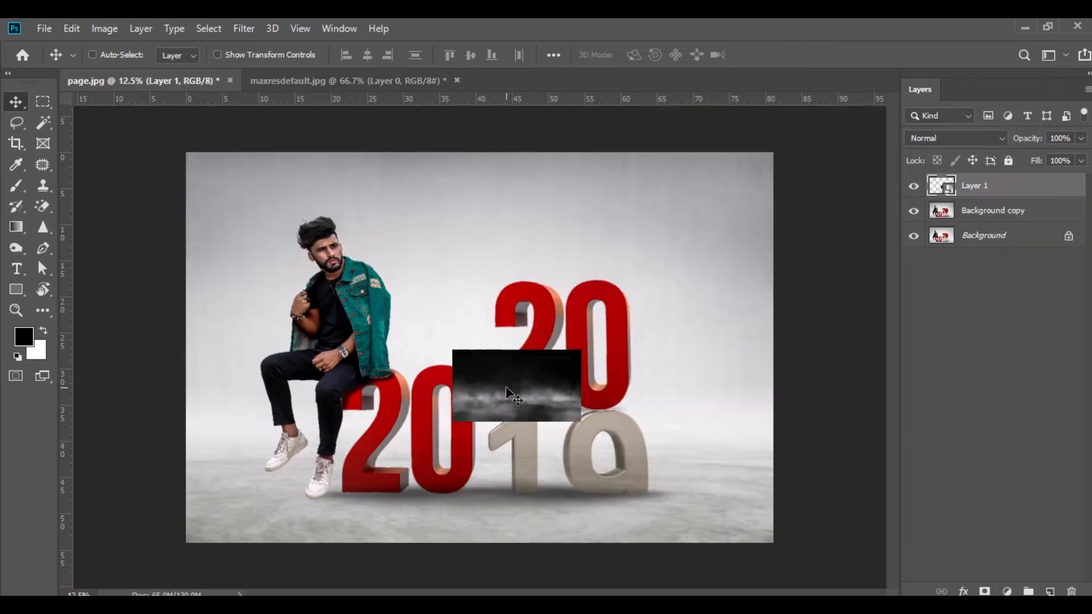
# Enlarge the fog image to span the full canvas width and cover the lower part of the composite.
pyautogui.click(71, 28)
pyautogui.click(239, 377)
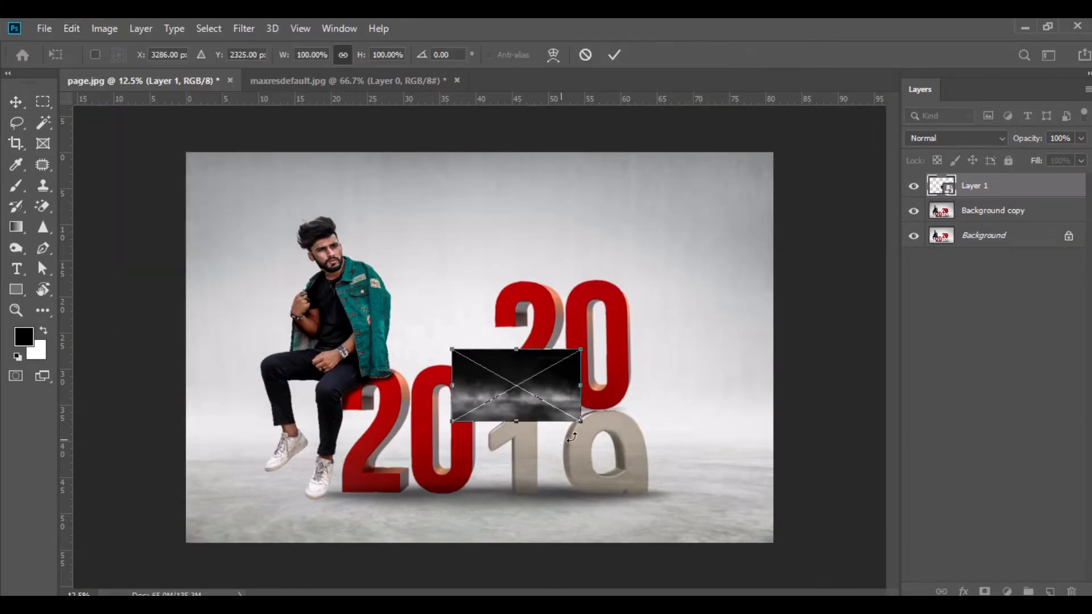
pyautogui.moveTo(577, 419); pyautogui.dragTo(776, 531)
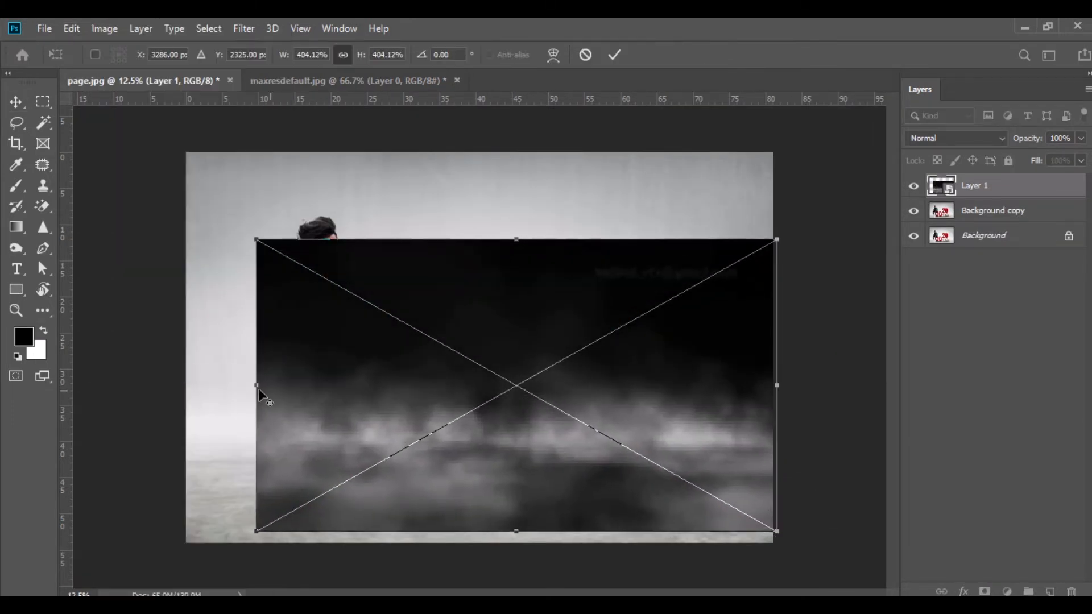
pyautogui.moveTo(261, 387); pyautogui.dragTo(188, 387)
pyautogui.moveTo(434, 410); pyautogui.dragTo(434, 423)
pyautogui.press('Return')
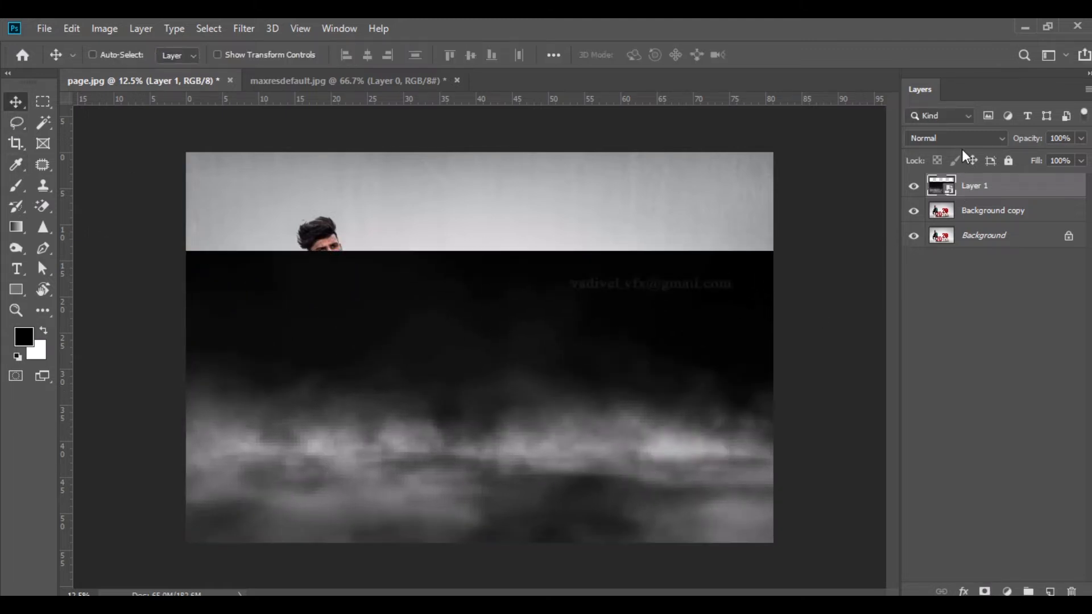
# Set the fog layer's blend mode to Screen and lower the fog over the base of the numbers.
pyautogui.click(955, 138)
pyautogui.click(926, 276)
pyautogui.moveTo(556, 421); pyautogui.dragTo(558, 454)
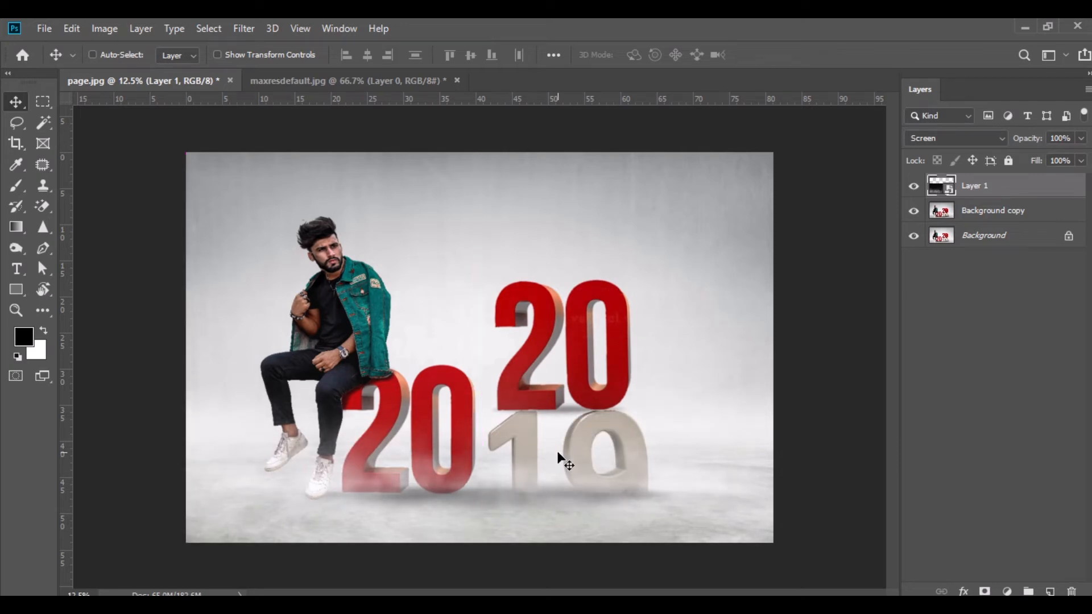
# Close maxresdefault.jpg without saving it.
pyautogui.click(364, 83)
pyautogui.click(456, 82)
pyautogui.click(533, 252)
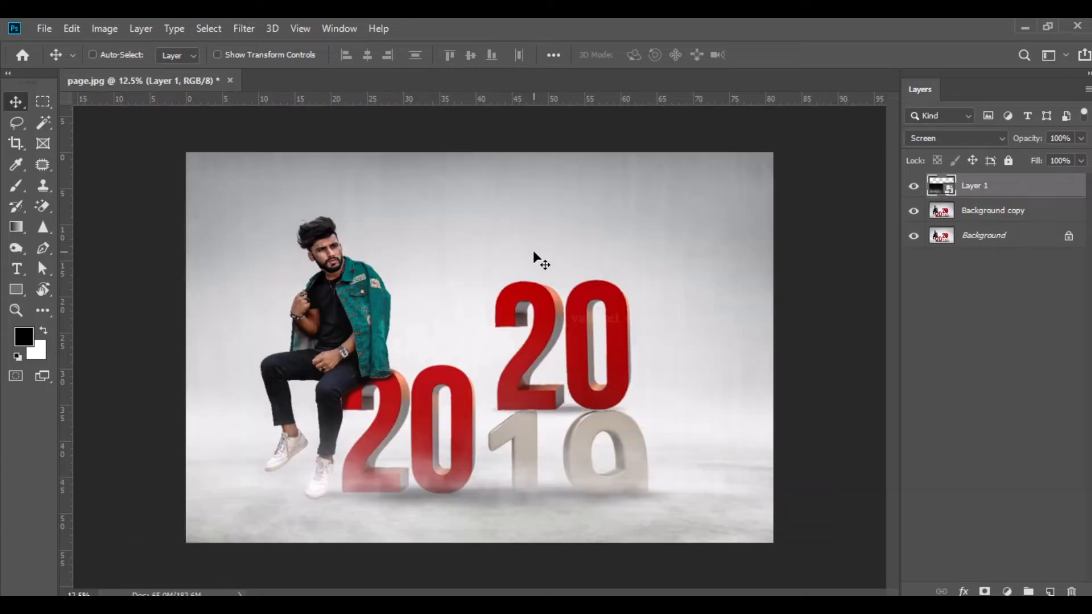
# Open the Santa hat PNG and place the hat near the top of the upper 0 in page.jpg.
pyautogui.hotkey('alt', 'Tab')
pyautogui.moveTo(439, 159); pyautogui.dragTo(408, 87)
pyautogui.moveTo(447, 338); pyautogui.dragTo(581, 283)
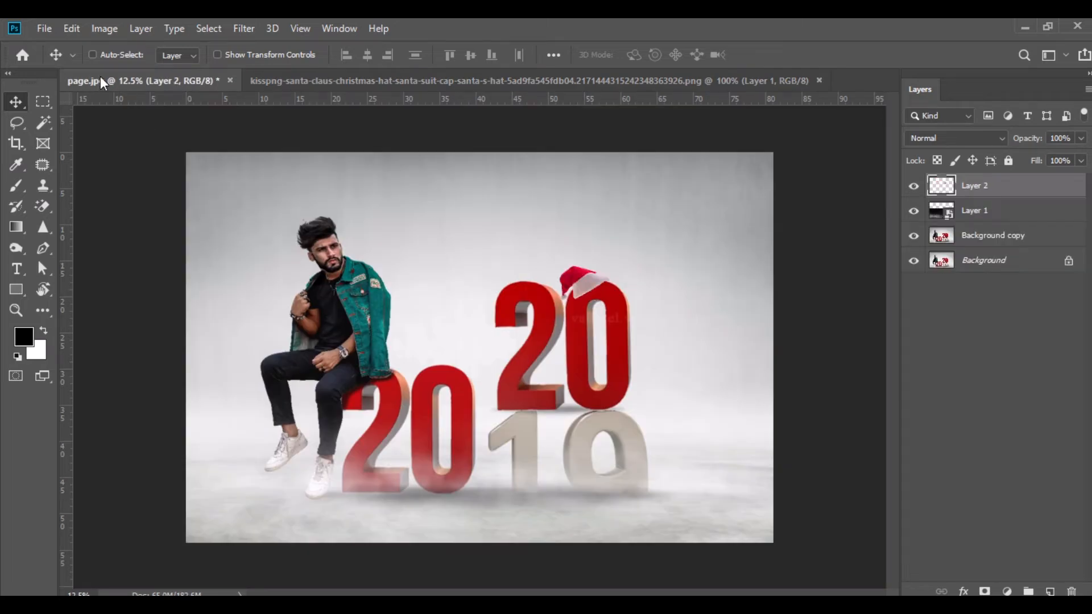
# Flip the Santa hat horizontally, enlarge it to about 227% and rotate it upright above the upper 0.
pyautogui.click(71, 28)
pyautogui.click(167, 377)
pyautogui.rightClick(586, 284)
pyautogui.click(626, 477)
pyautogui.moveTo(605, 297); pyautogui.dragTo(652, 283)
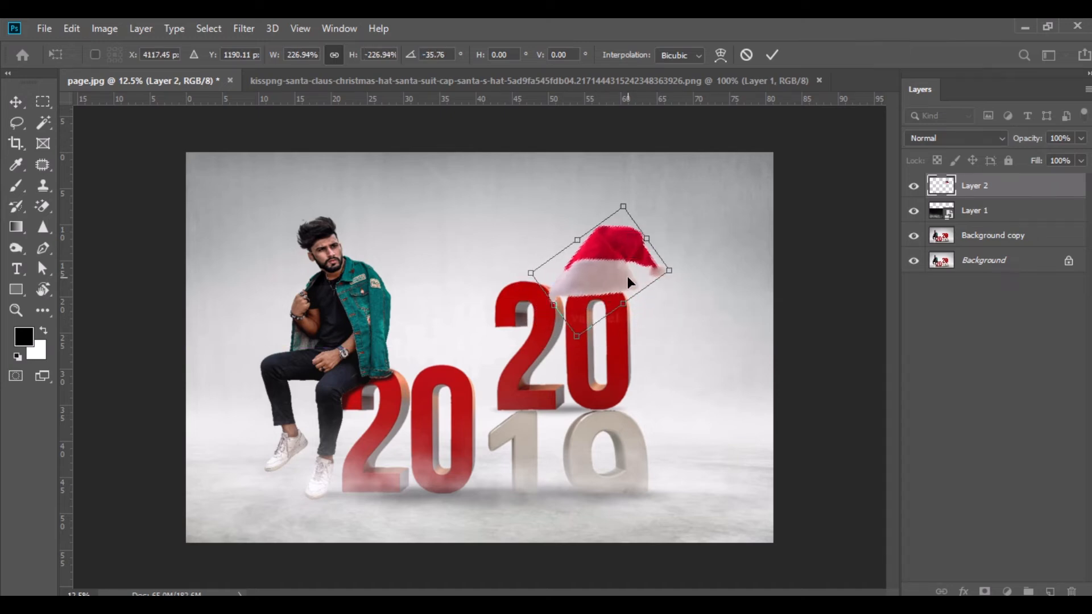
# Reduce the hat to about 201% by 194%, rotate it to about -27° and seat it on top of the upper 0.
pyautogui.scroll(3, 626, 275)
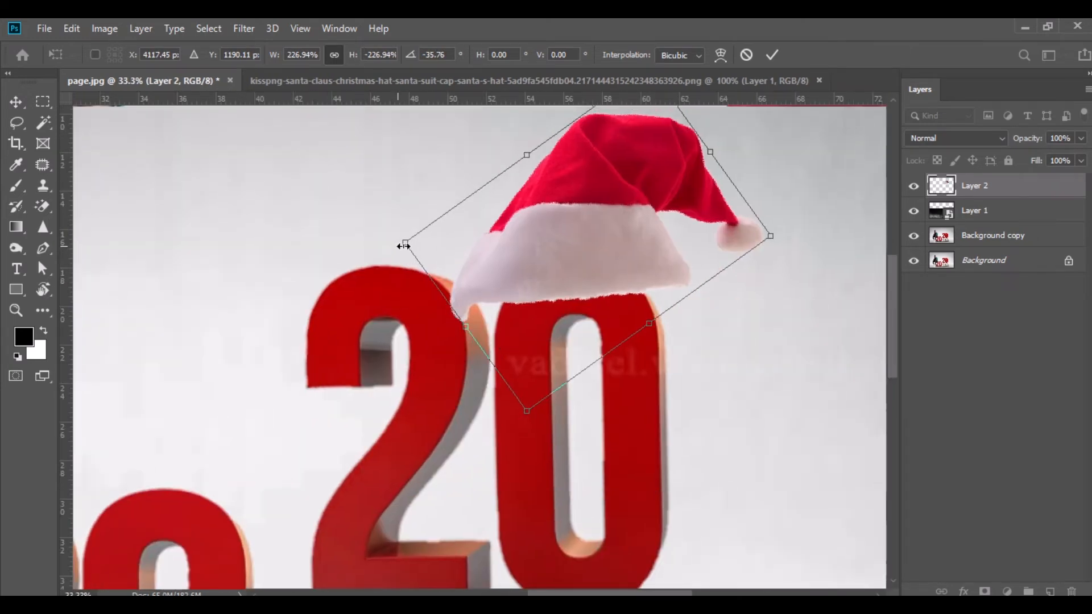
pyautogui.moveTo(404, 246); pyautogui.dragTo(447, 248)
pyautogui.moveTo(785, 234); pyautogui.dragTo(787, 258)
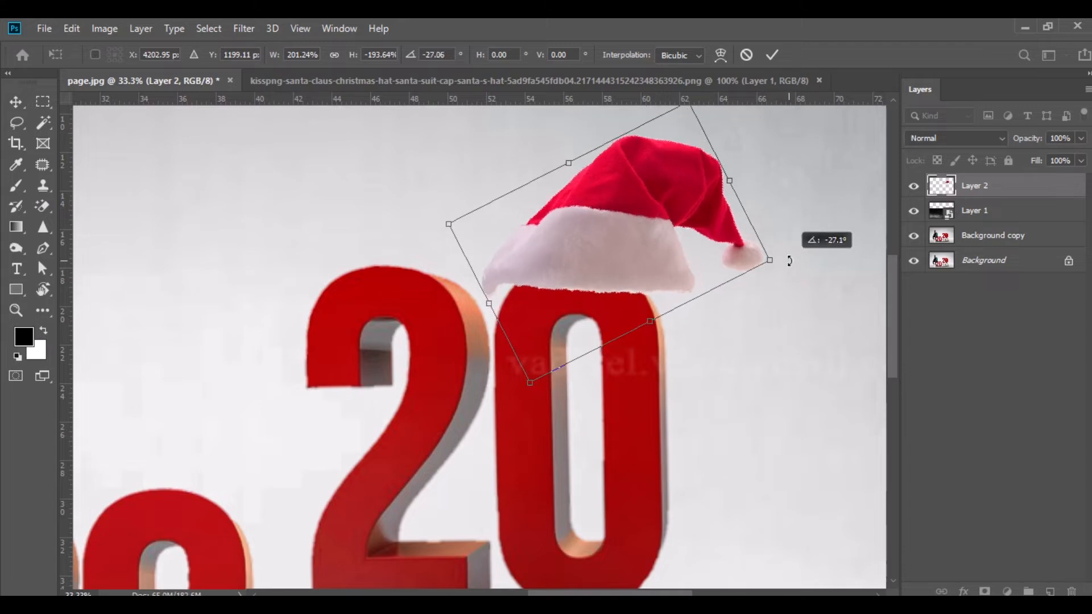
pyautogui.moveTo(689, 271); pyautogui.dragTo(658, 279)
# Warp the Santa hat so its brim fits the width of the upper 0 and its crown curves down, and commit the transform.
pyautogui.rightClick(659, 238)
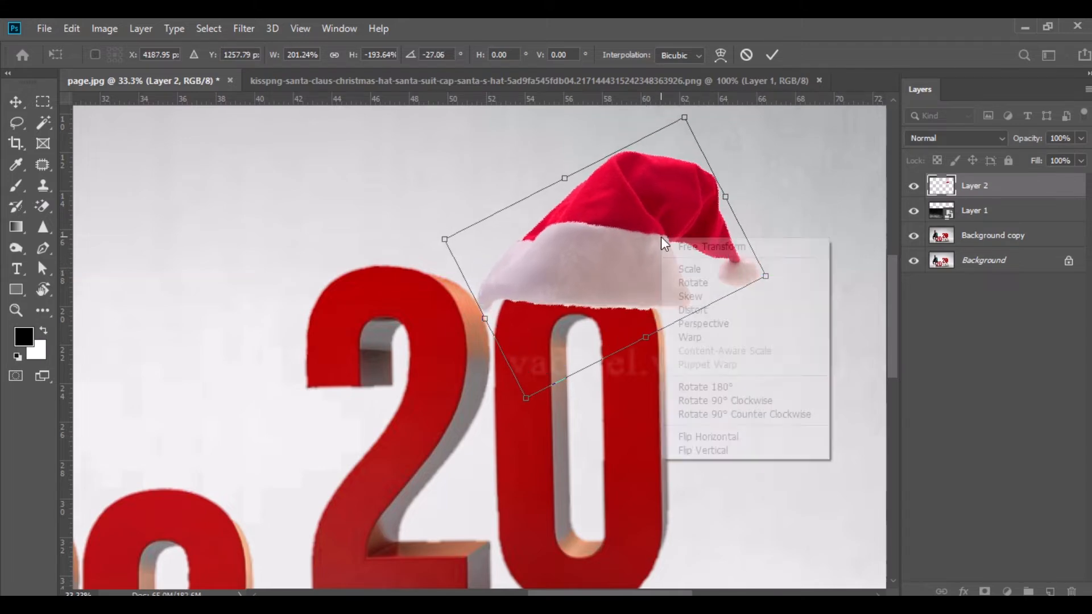
pyautogui.click(682, 335)
pyautogui.moveTo(765, 276); pyautogui.dragTo(747, 273)
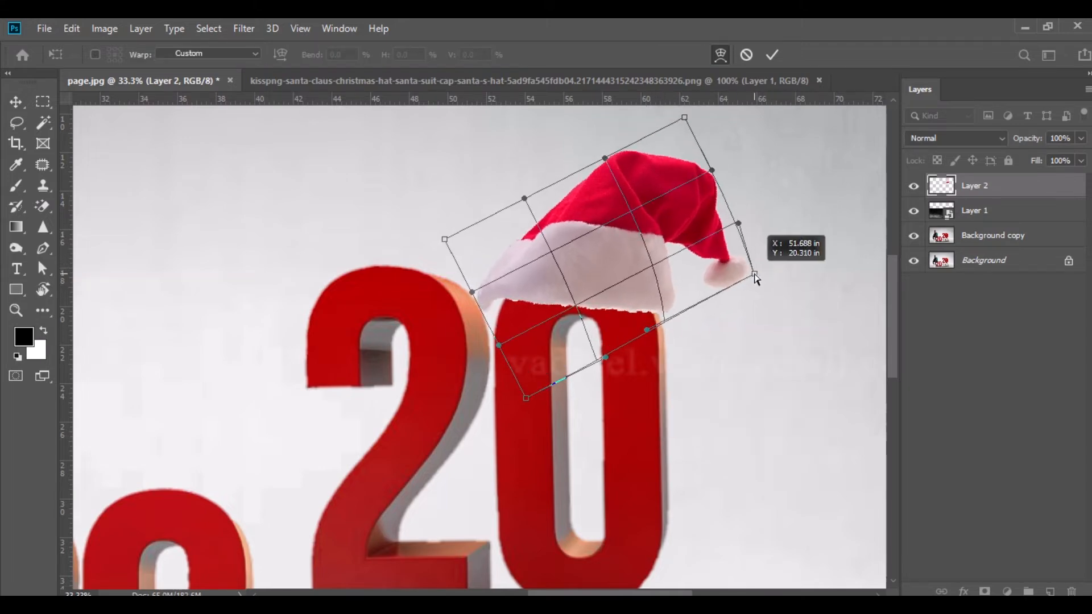
pyautogui.moveTo(494, 314); pyautogui.dragTo(499, 305)
pyautogui.moveTo(608, 185); pyautogui.dragTo(588, 166)
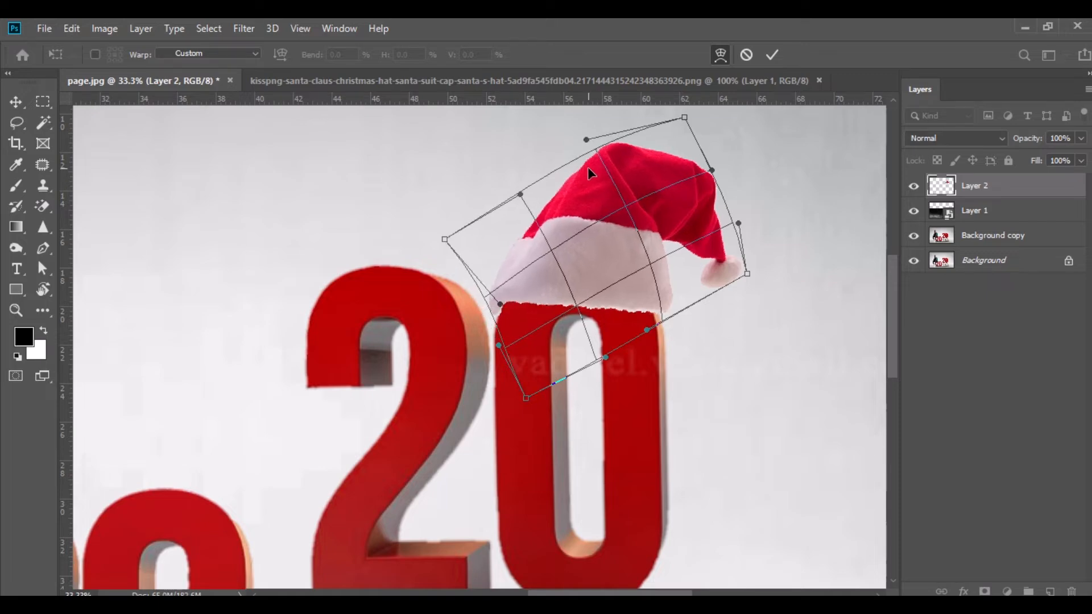
pyautogui.moveTo(684, 193); pyautogui.dragTo(680, 183)
pyautogui.moveTo(589, 283)
pyautogui.mouseDown()
pyautogui.moveTo(576, 299)
pyautogui.moveTo(588, 283)
pyautogui.mouseUp()
pyautogui.moveTo(683, 118); pyautogui.dragTo(672, 175)
pyautogui.moveTo(736, 217); pyautogui.dragTo(728, 247)
pyautogui.moveTo(632, 318); pyautogui.dragTo(621, 318)
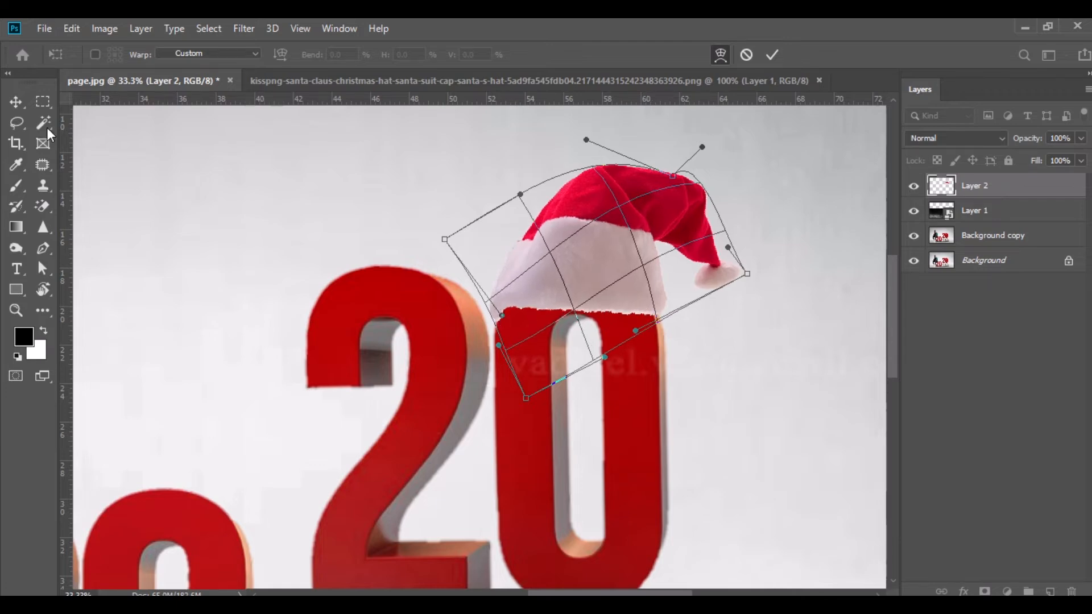
pyautogui.click(16, 102)
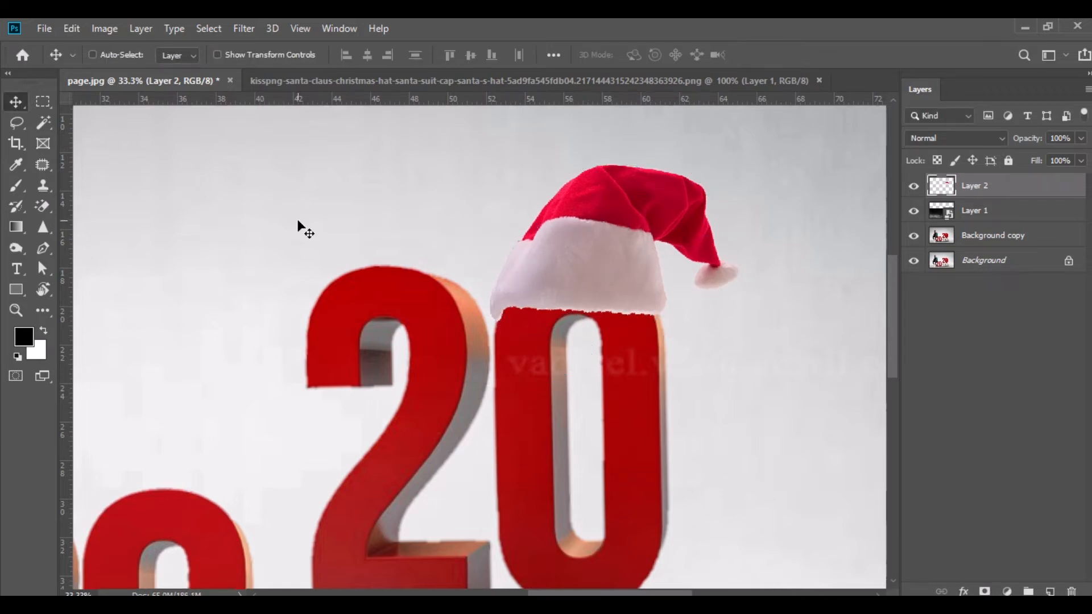
# Apply a Curves adjustment to the Santa hat with points at input 76, output 59 and input 186, output 179.
pyautogui.click(104, 28)
pyautogui.moveTo(136, 69)
pyautogui.click(307, 100)
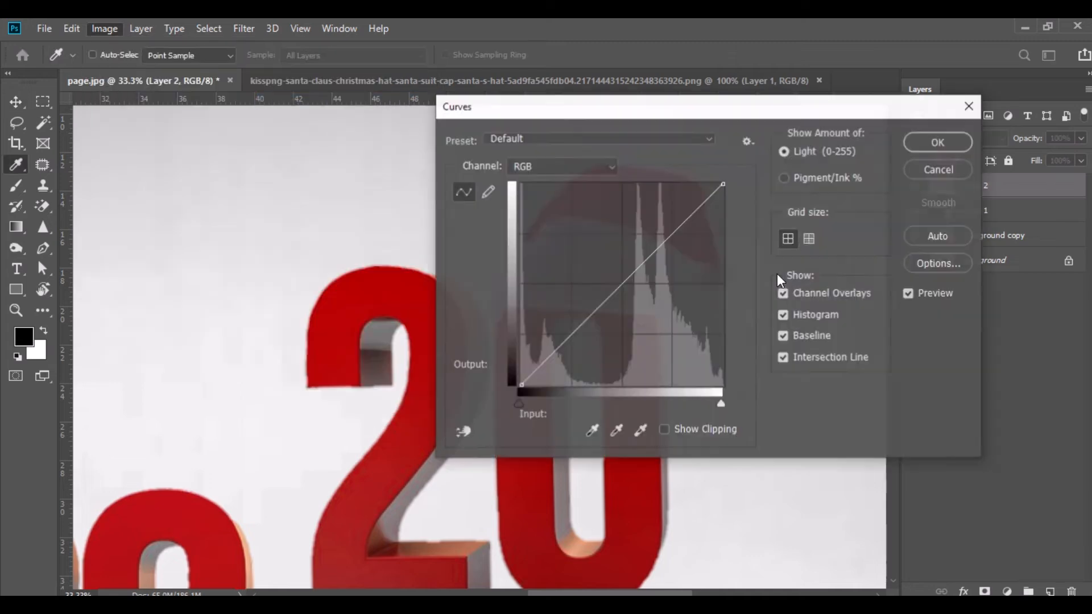
pyautogui.moveTo(688, 106); pyautogui.dragTo(914, 211)
pyautogui.moveTo(803, 438); pyautogui.dragTo(808, 444)
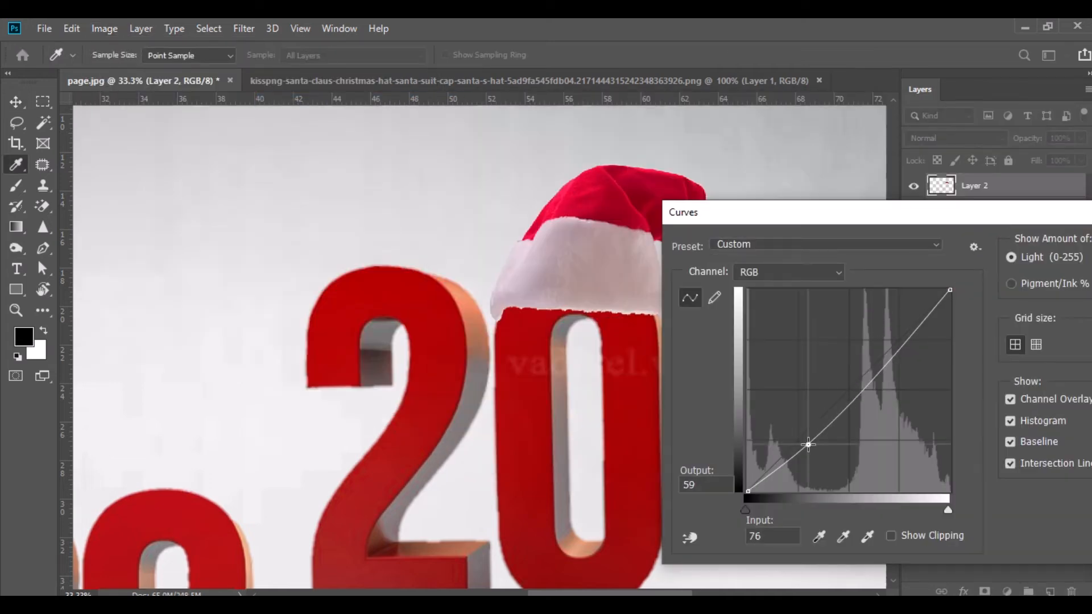
pyautogui.moveTo(894, 348); pyautogui.dragTo(897, 349)
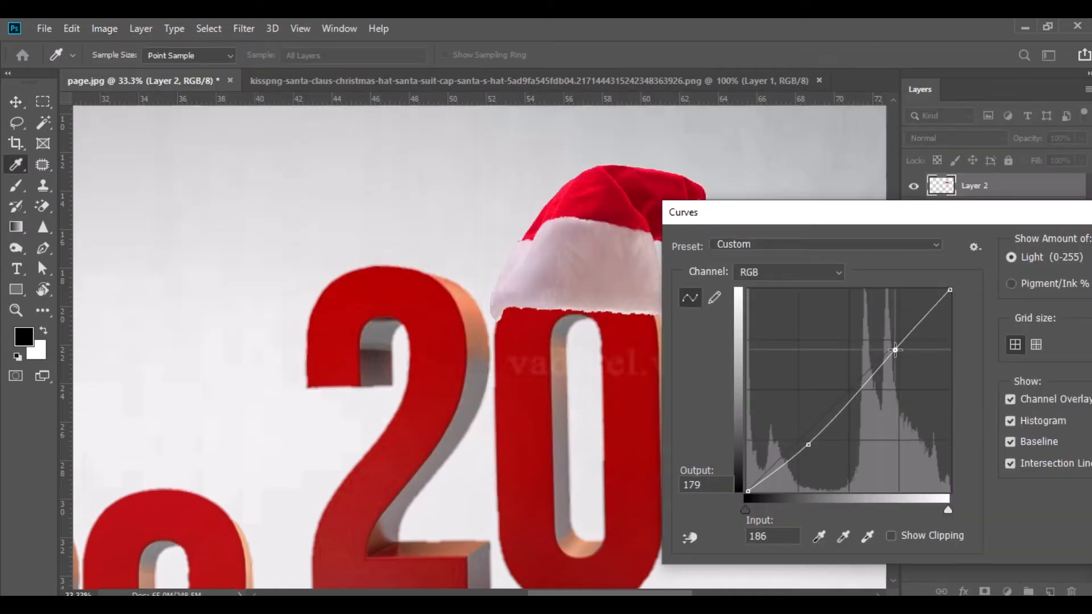
pyautogui.moveTo(1001, 223); pyautogui.dragTo(802, 235)
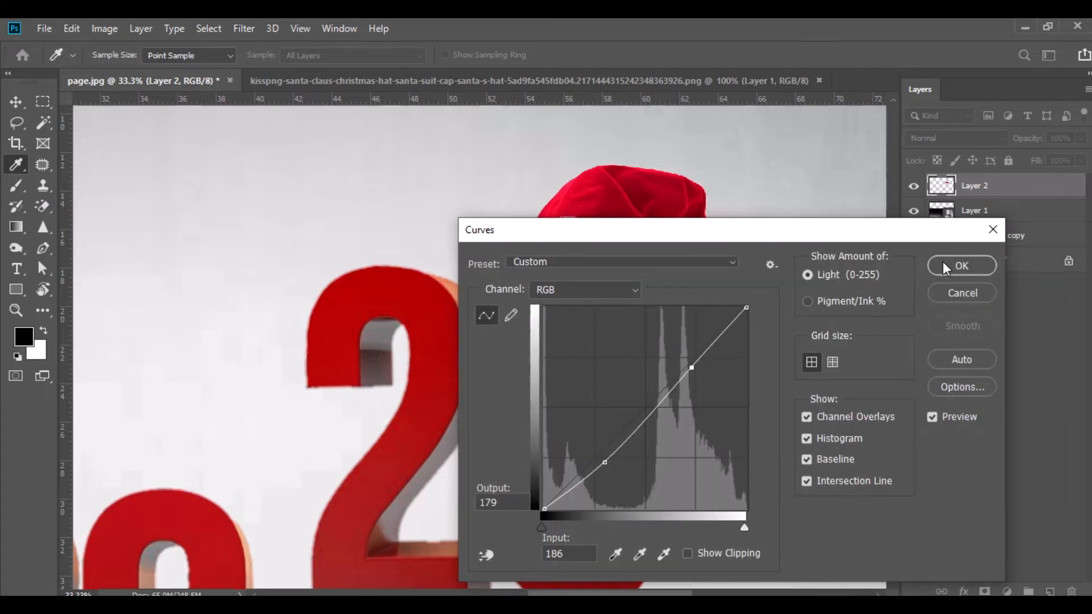
pyautogui.click(961, 265)
# In the Camera Raw Filter, set the hat's Highlights to -59, Shadows to +20 and Blacks to -13, and raise Clarity.
pyautogui.press('v')
pyautogui.click(243, 28)
pyautogui.click(273, 124)
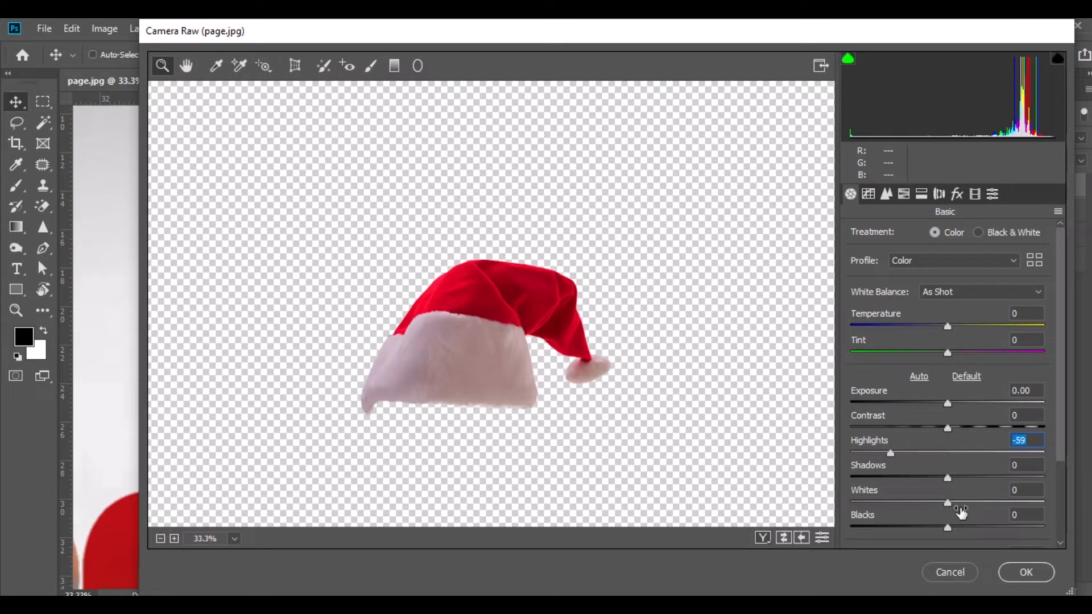
pyautogui.moveTo(947, 478); pyautogui.dragTo(967, 480)
pyautogui.moveTo(947, 527); pyautogui.dragTo(934, 528)
pyautogui.scroll(-3, 935, 528)
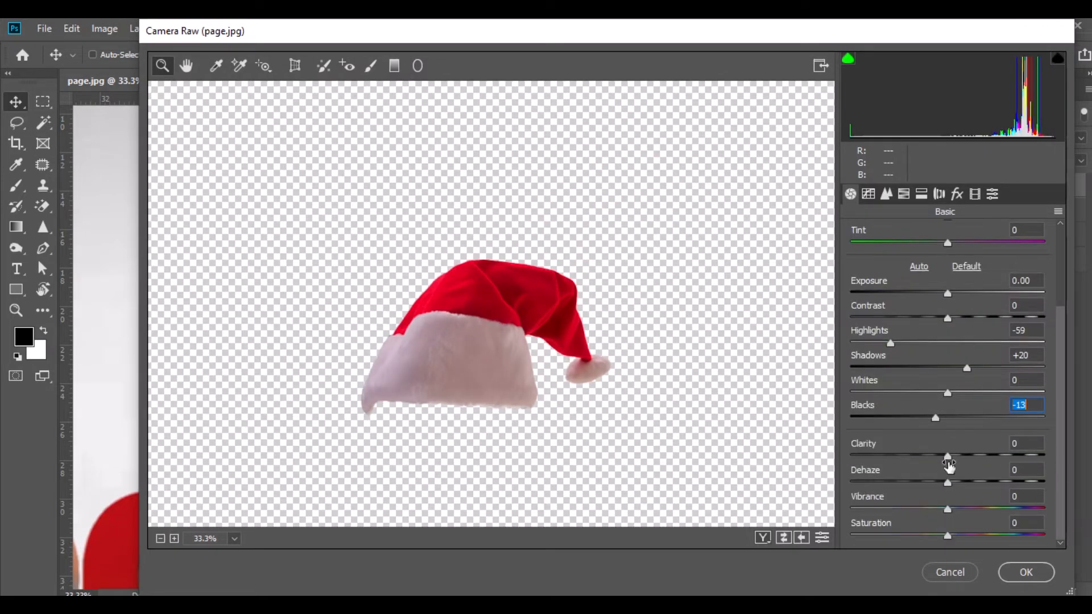
pyautogui.moveTo(947, 455); pyautogui.dragTo(970, 460)
# Darken the hat's reds in the Camera Raw HSL adjustments and apply the filter.
pyautogui.click(904, 194)
pyautogui.click(983, 235)
pyautogui.moveTo(950, 294); pyautogui.dragTo(926, 295)
pyautogui.click(1021, 572)
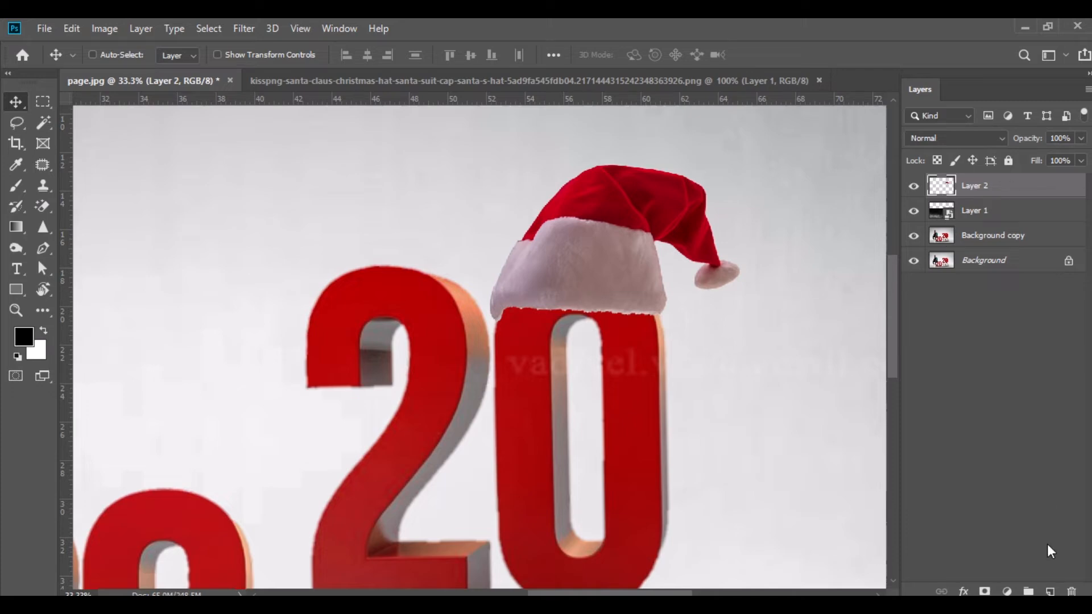
# Add a new layer beneath the Santa hat and paint a soft black shadow under the brim with a 30% opacity brush.
pyautogui.click(1049, 591)
pyautogui.moveTo(963, 186); pyautogui.dragTo(952, 234)
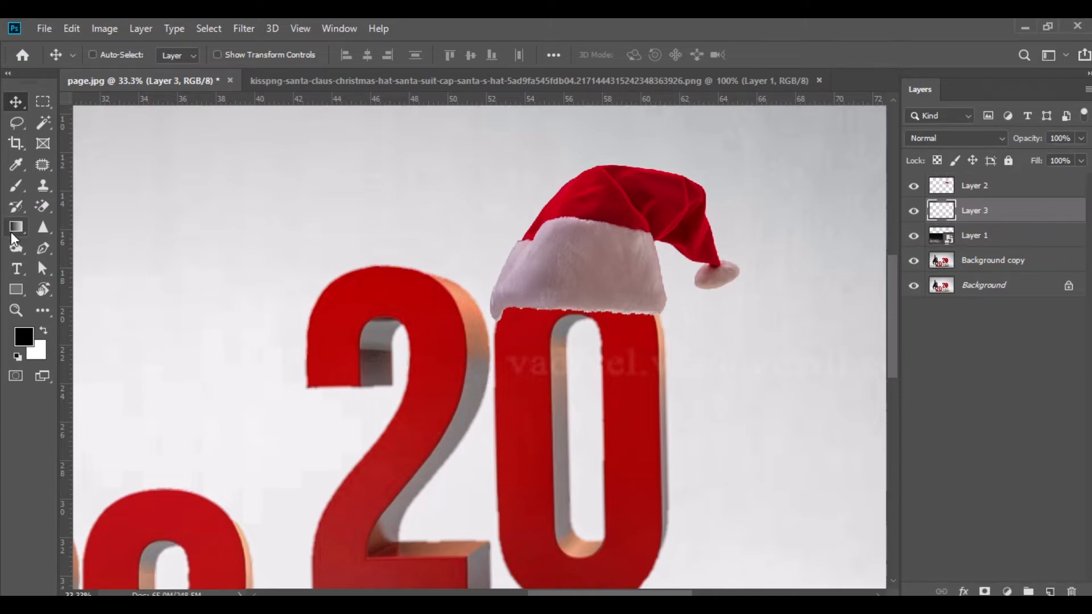
pyautogui.click(16, 186)
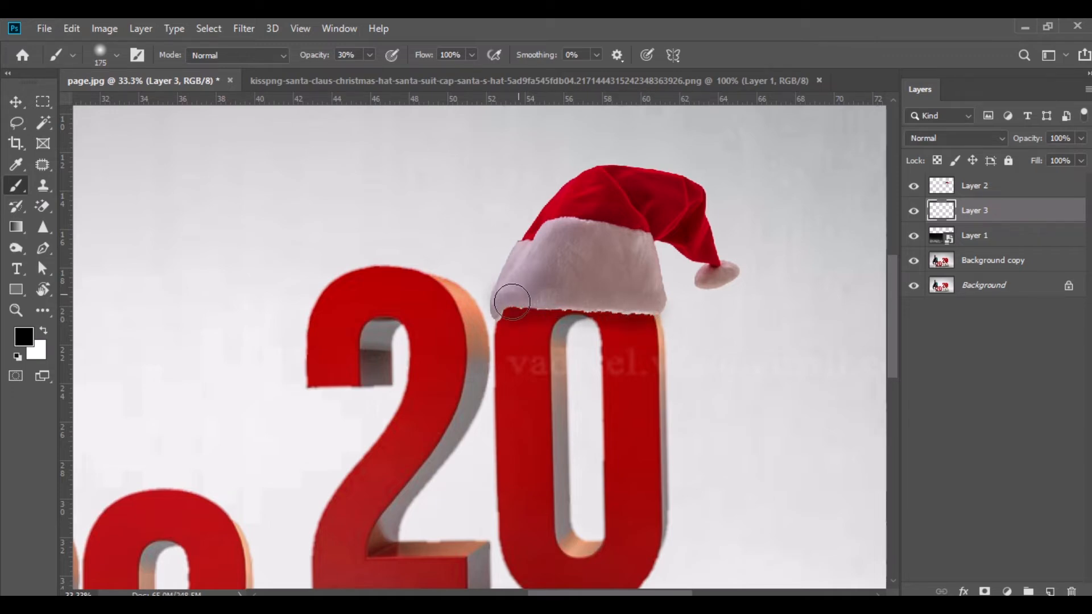
# Add another layer, paint white over the hat's brim and set the layer's blend mode to Soft Light.
pyautogui.click(1048, 590)
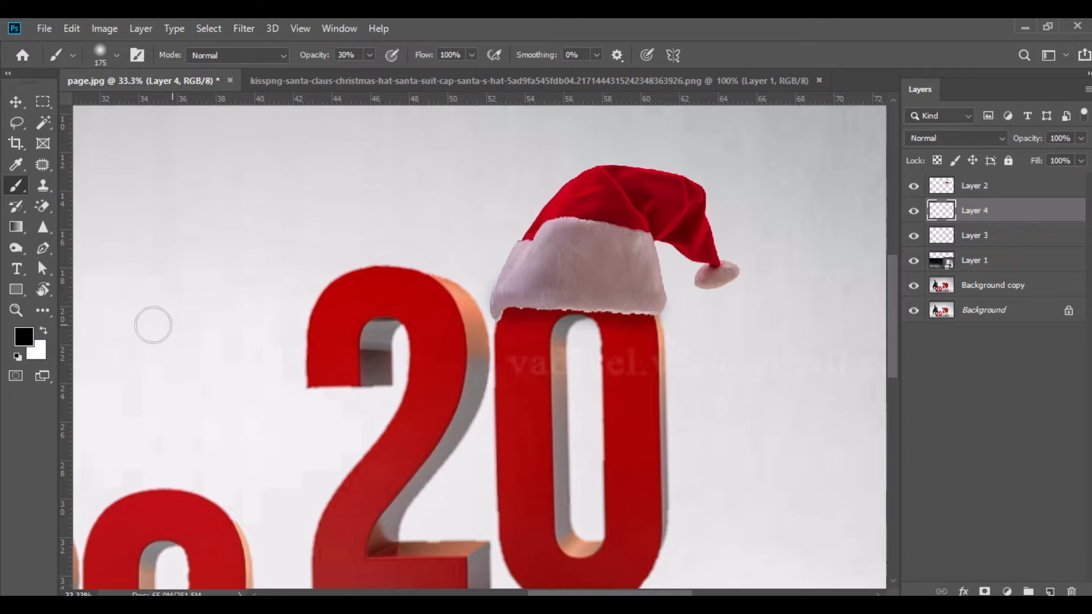
pyautogui.click(44, 332)
pyautogui.moveTo(519, 275); pyautogui.dragTo(565, 276)
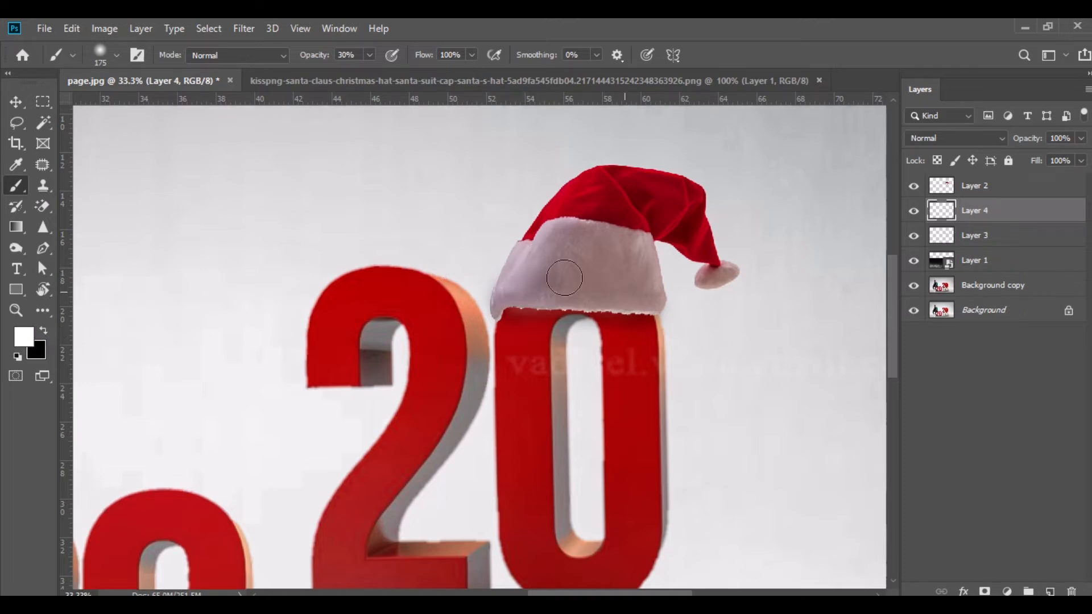
pyautogui.click(919, 142)
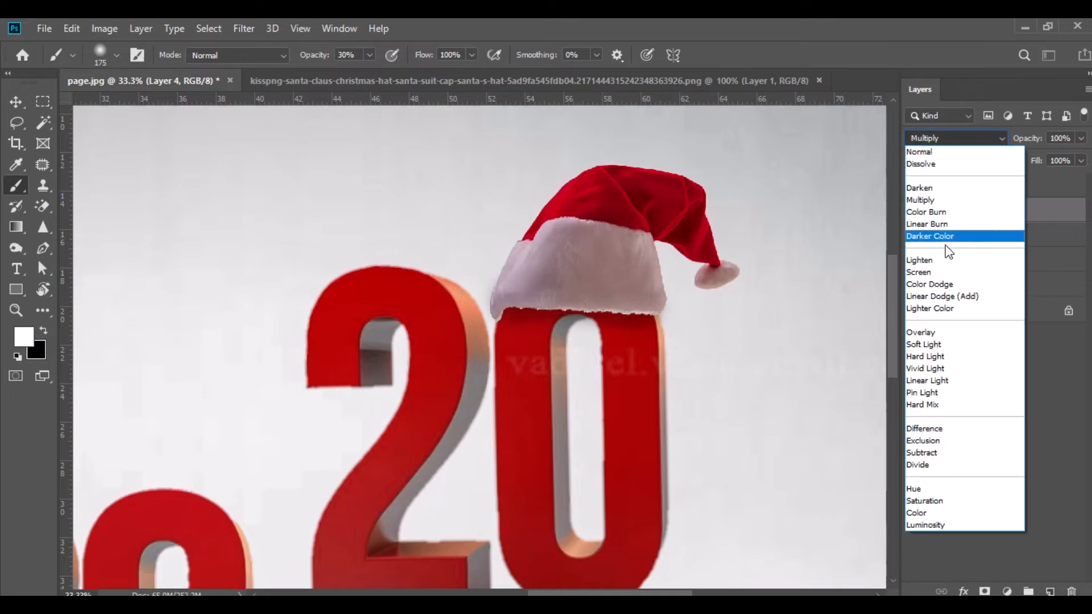
pyautogui.click(910, 341)
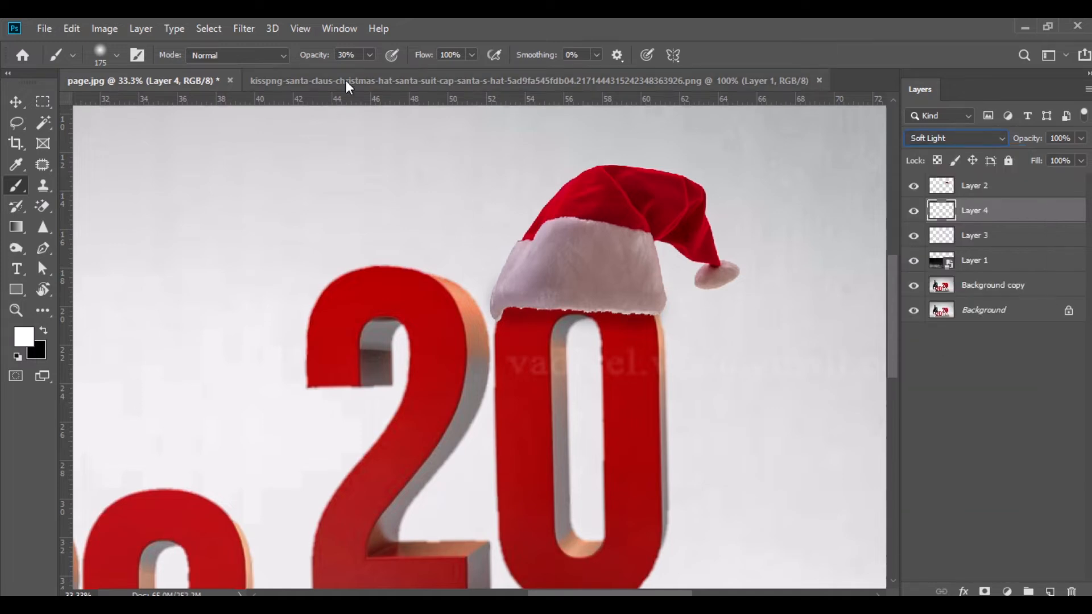
# Move the Soft Light layer above the hat and brighten the brim and pompom with white at 75% brush opacity.
pyautogui.click(528, 280)
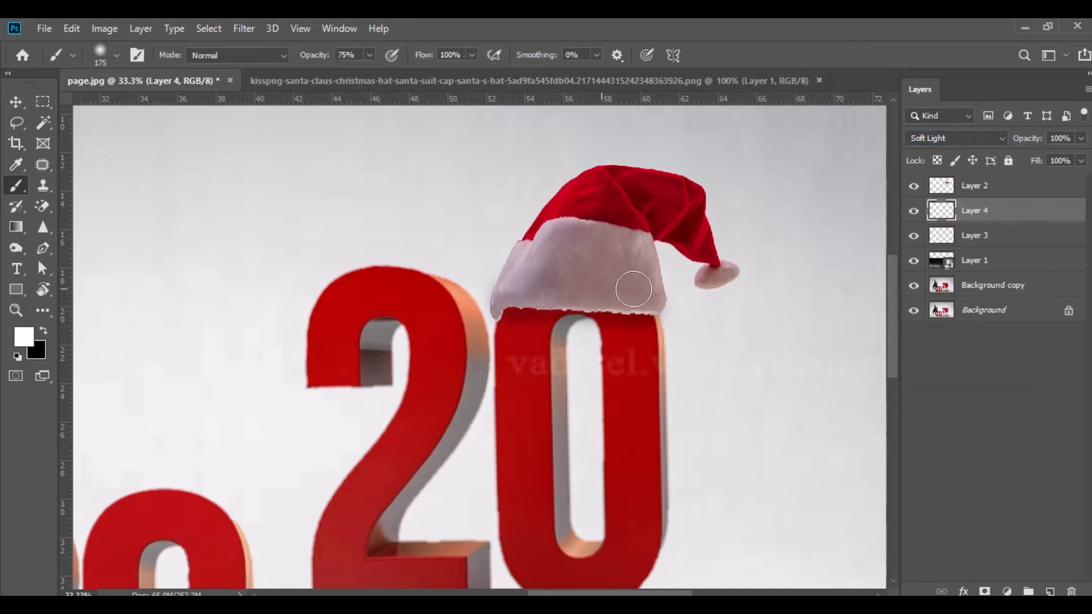
pyautogui.moveTo(972, 222); pyautogui.dragTo(975, 181)
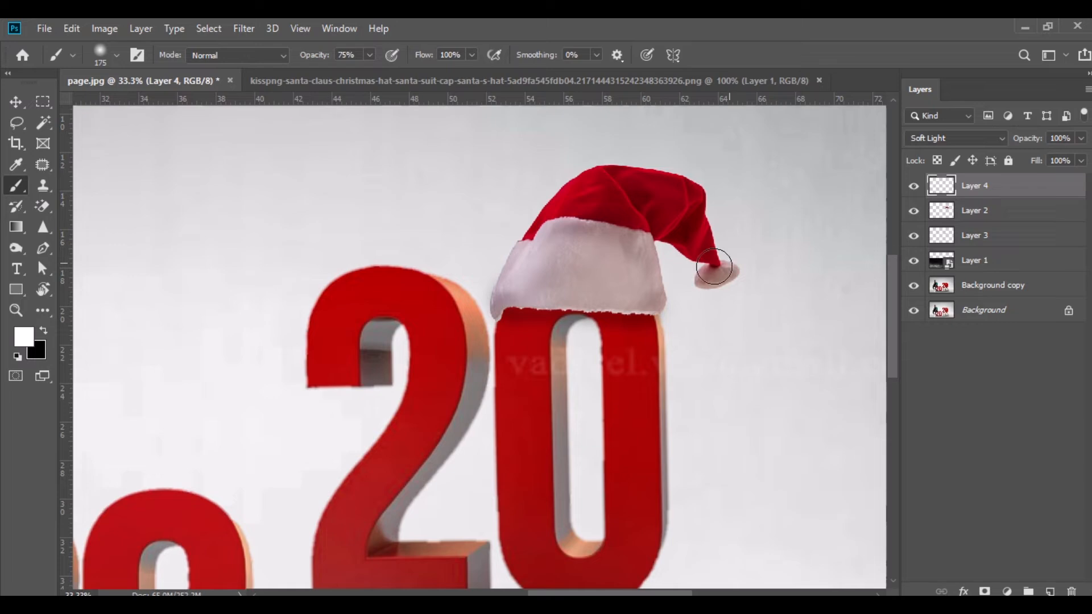
pyautogui.moveTo(563, 236)
pyautogui.mouseDown()
pyautogui.moveTo(628, 246)
pyautogui.moveTo(646, 288)
pyautogui.moveTo(507, 294)
pyautogui.moveTo(641, 294)
pyautogui.moveTo(725, 273)
pyautogui.mouseUp()
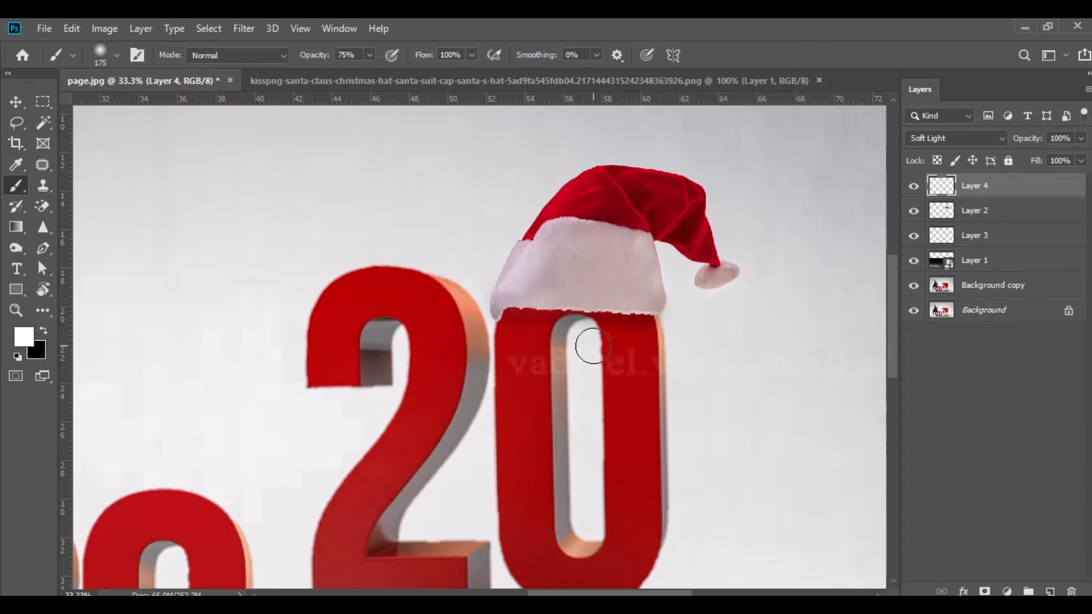
# Flatten all layers of page.jpg into a single background.
pyautogui.scroll(-3, 593, 345)
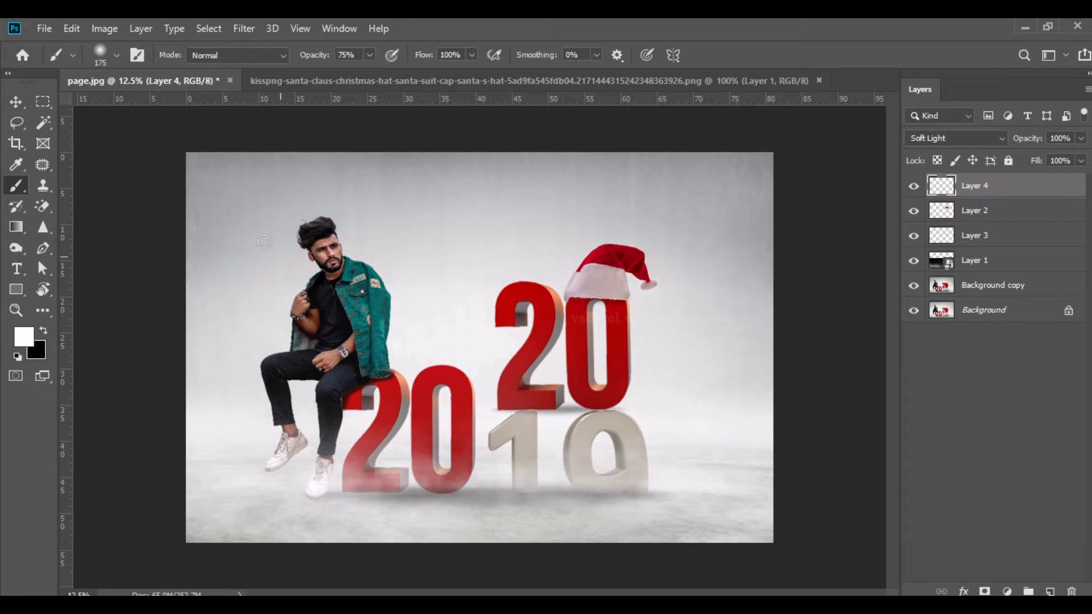
pyautogui.click(15, 102)
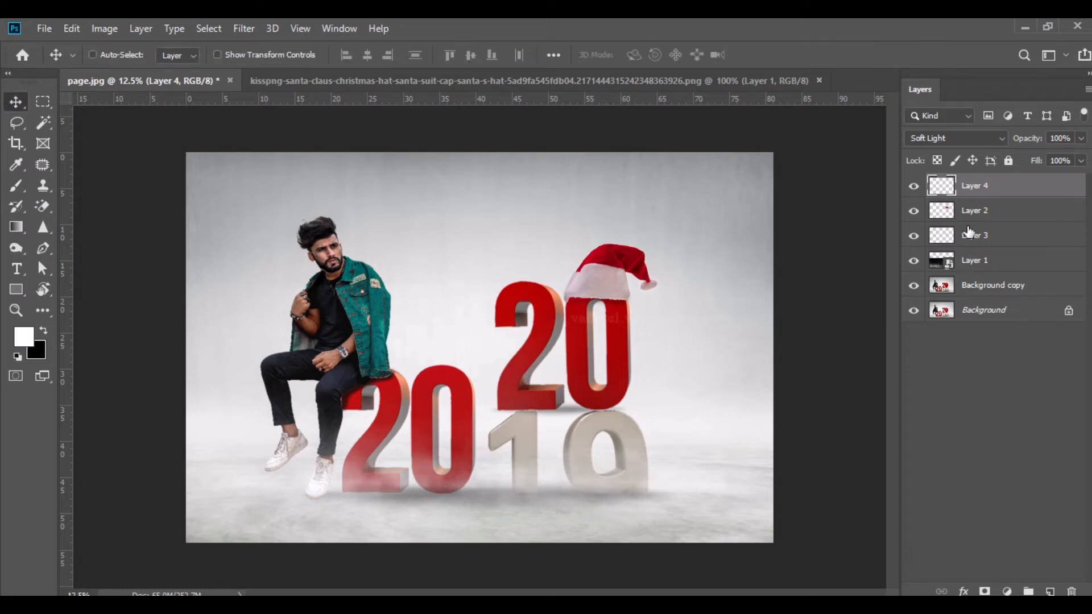
pyautogui.rightClick(977, 187)
pyautogui.click(823, 505)
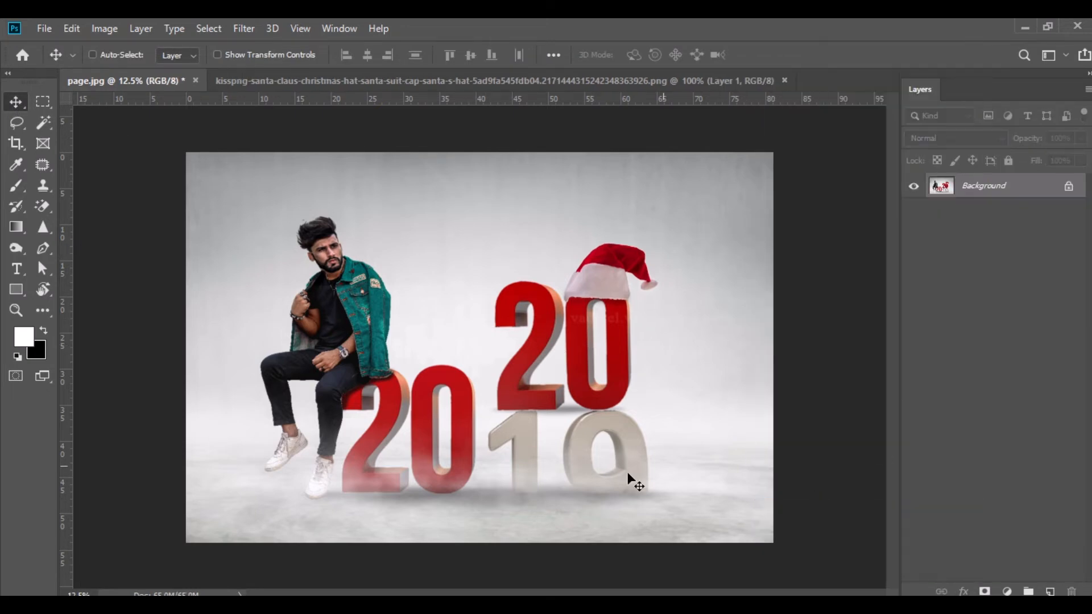
# Open v778batch2-ning-01.png in Photoshop and close the Santa hat PNG.
pyautogui.hotkey('alt', 'Tab')
pyautogui.moveTo(1048, 190); pyautogui.dragTo(818, 83)
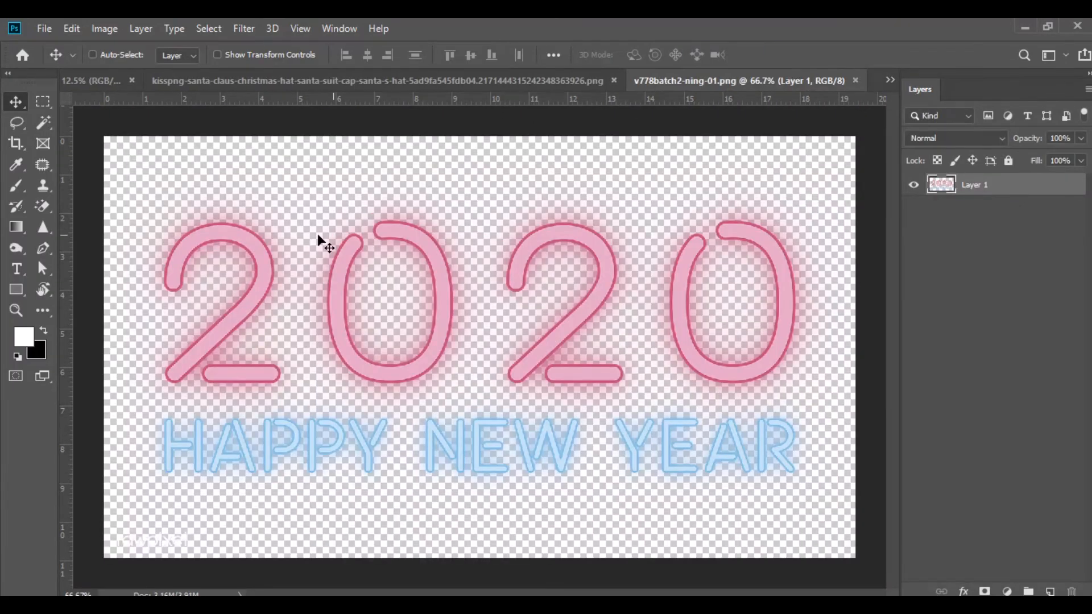
pyautogui.click(108, 86)
pyautogui.click(672, 80)
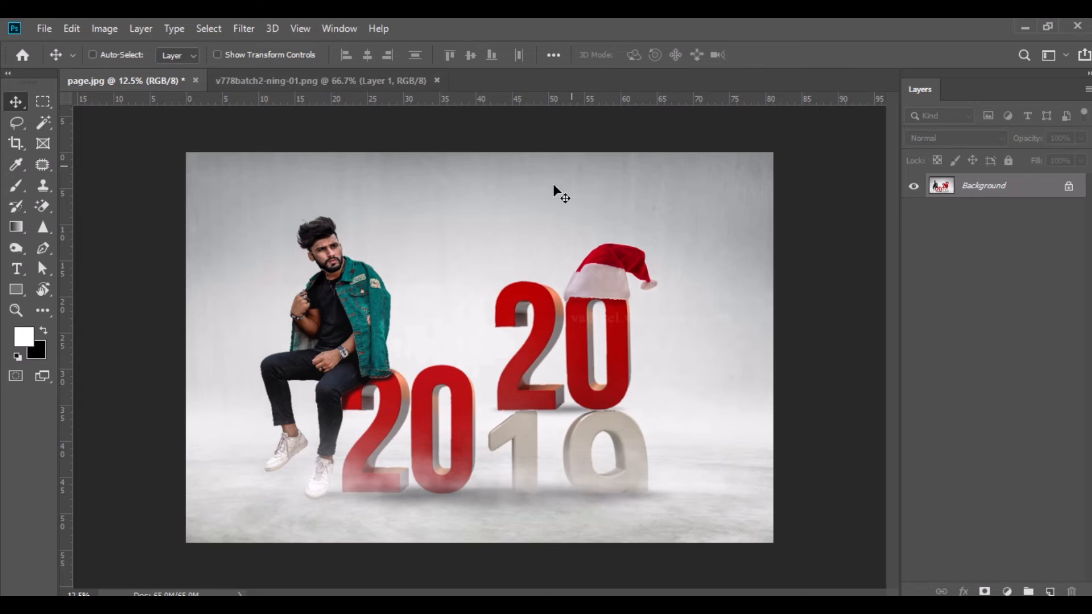
# Place the neon 2020 Happy New Year artwork in page.jpg and enlarge it to fill the space between the man's head and the hat.
pyautogui.click(373, 84)
pyautogui.moveTo(390, 280); pyautogui.dragTo(607, 206)
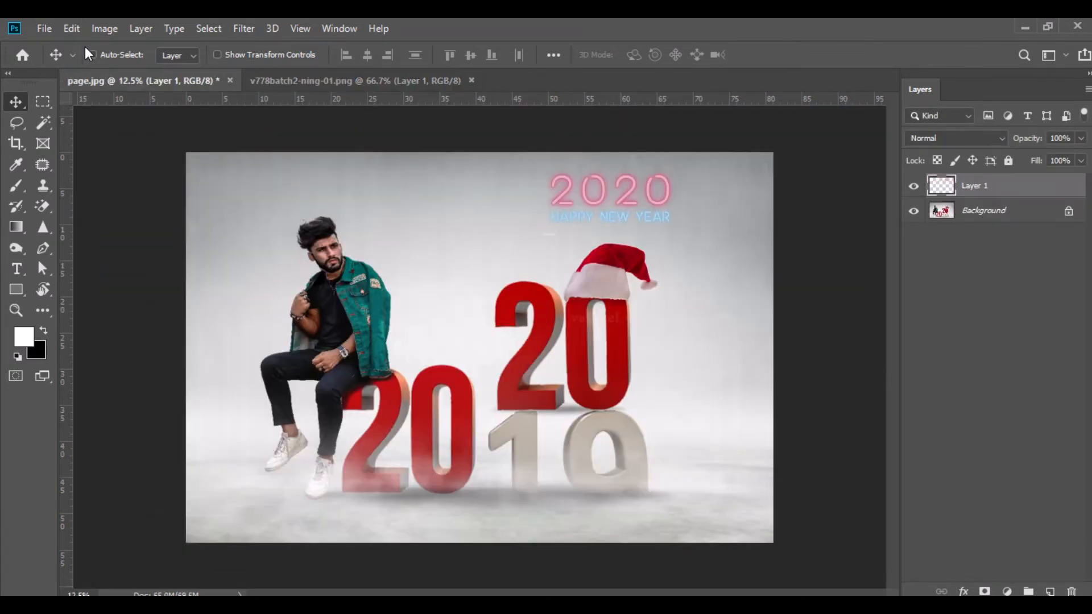
pyautogui.click(72, 28)
pyautogui.click(176, 373)
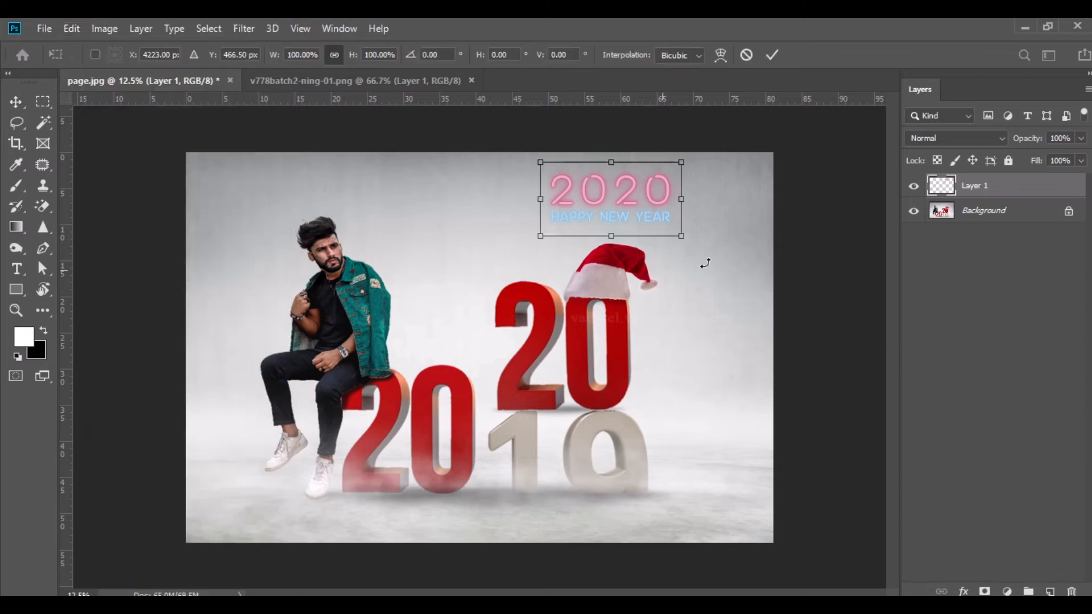
pyautogui.moveTo(683, 234); pyautogui.dragTo(731, 250)
pyautogui.moveTo(620, 198); pyautogui.dragTo(497, 215)
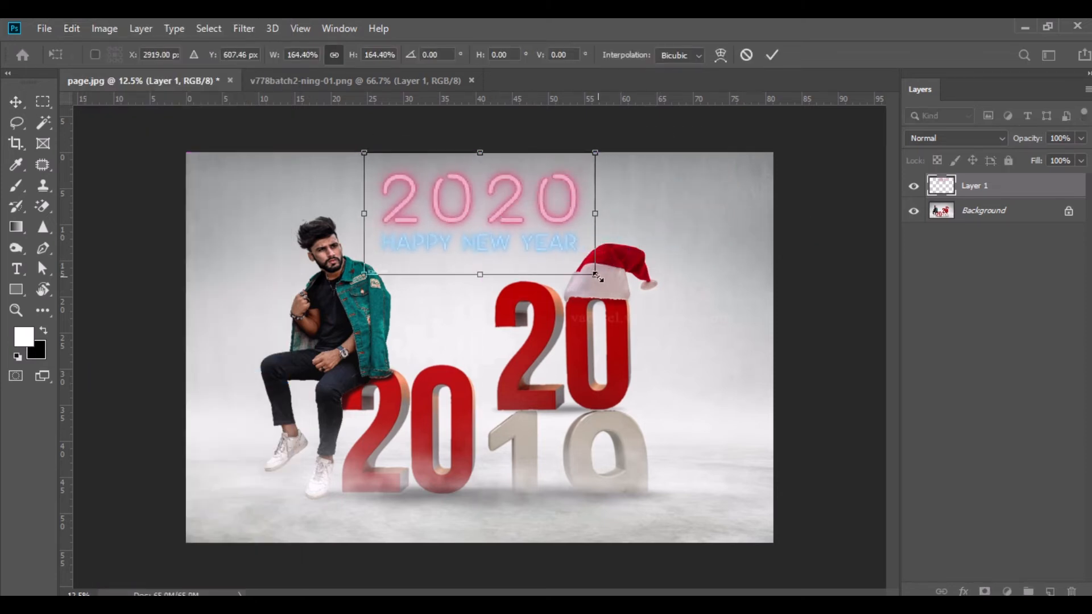
pyautogui.moveTo(599, 278); pyautogui.dragTo(606, 282)
pyautogui.click(16, 103)
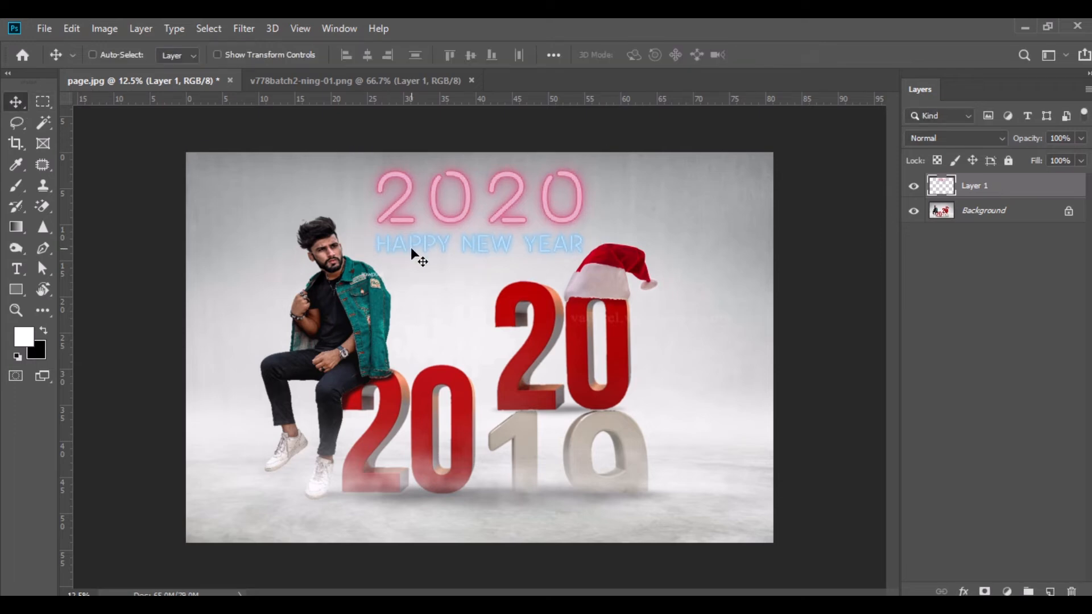
# Nudge the neon text slightly toward the man and duplicate its layer to intensify the glow.
pyautogui.moveTo(448, 203); pyautogui.dragTo(441, 206)
pyautogui.moveTo(975, 192); pyautogui.dragTo(1049, 592)
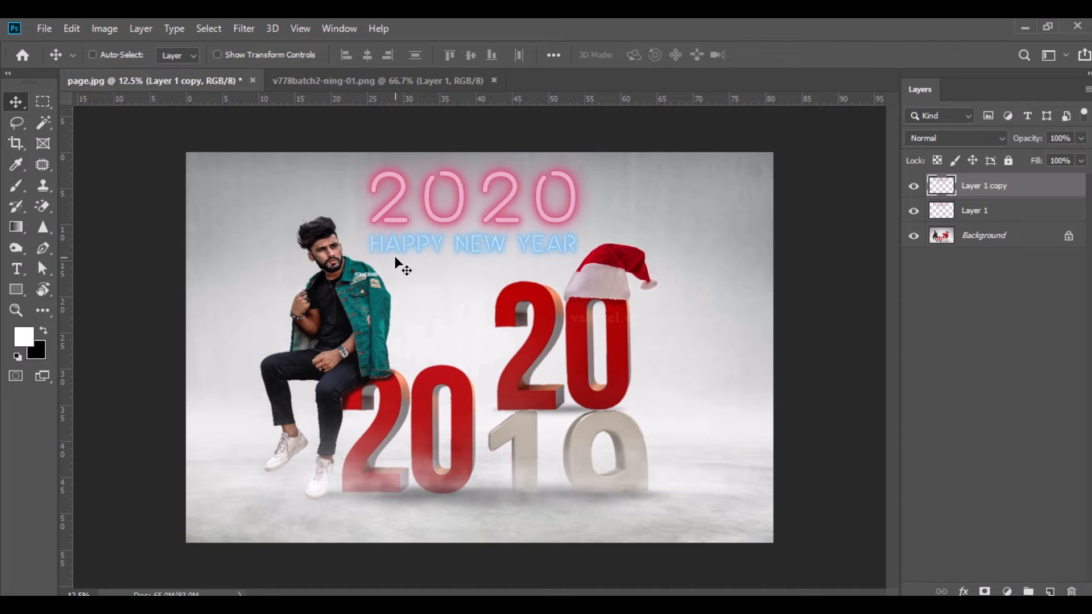
pyautogui.click(1009, 211)
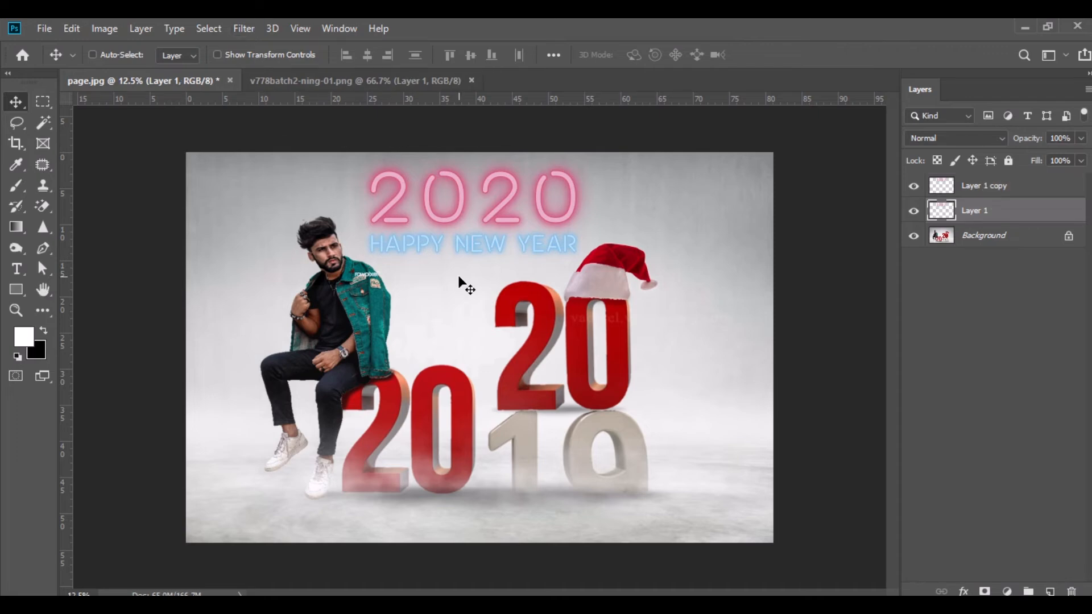
# Add a new layer directly above the Background and set its blend mode to Screen.
pyautogui.hotkey('ctrl', '+')
pyautogui.hotkey('ctrl', '+')
pyautogui.hotkey('ctrl', '+')
pyautogui.moveTo(330, 254); pyautogui.dragTo(398, 487)
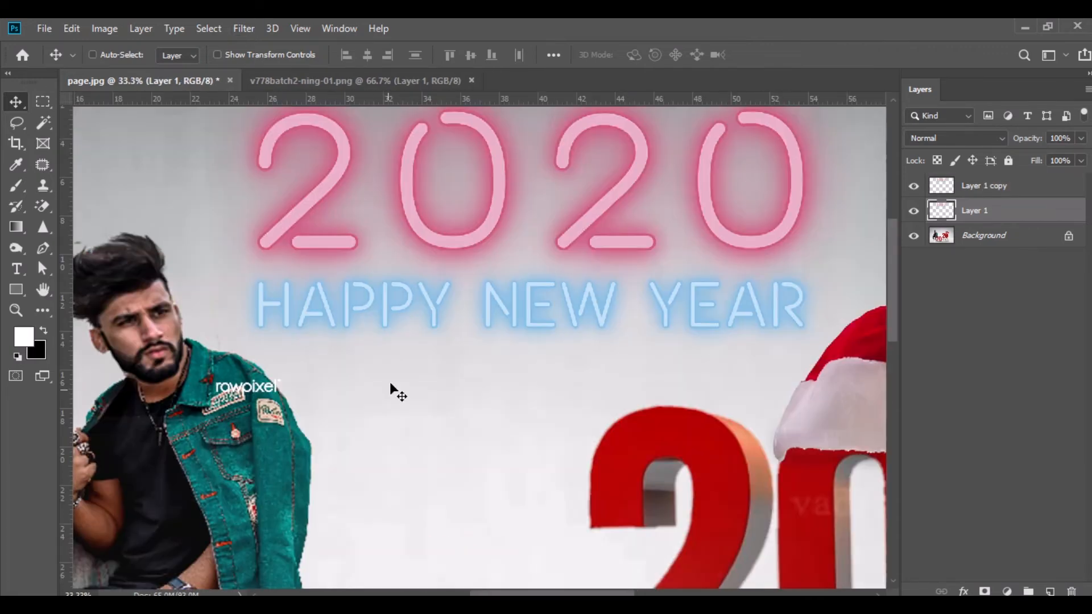
pyautogui.click(938, 245)
pyautogui.click(1049, 591)
pyautogui.click(953, 139)
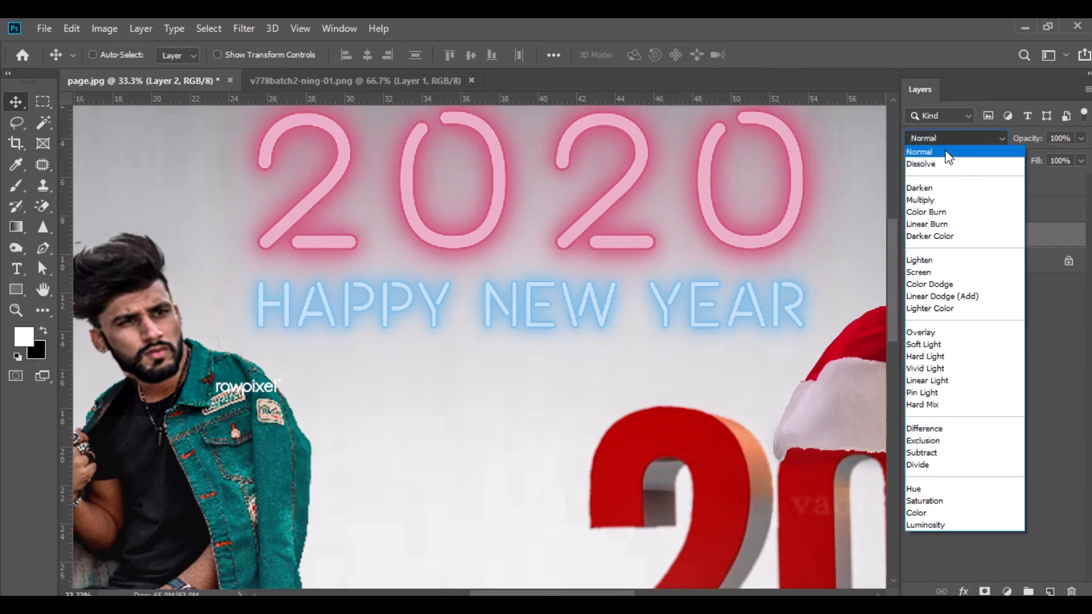
pyautogui.click(943, 271)
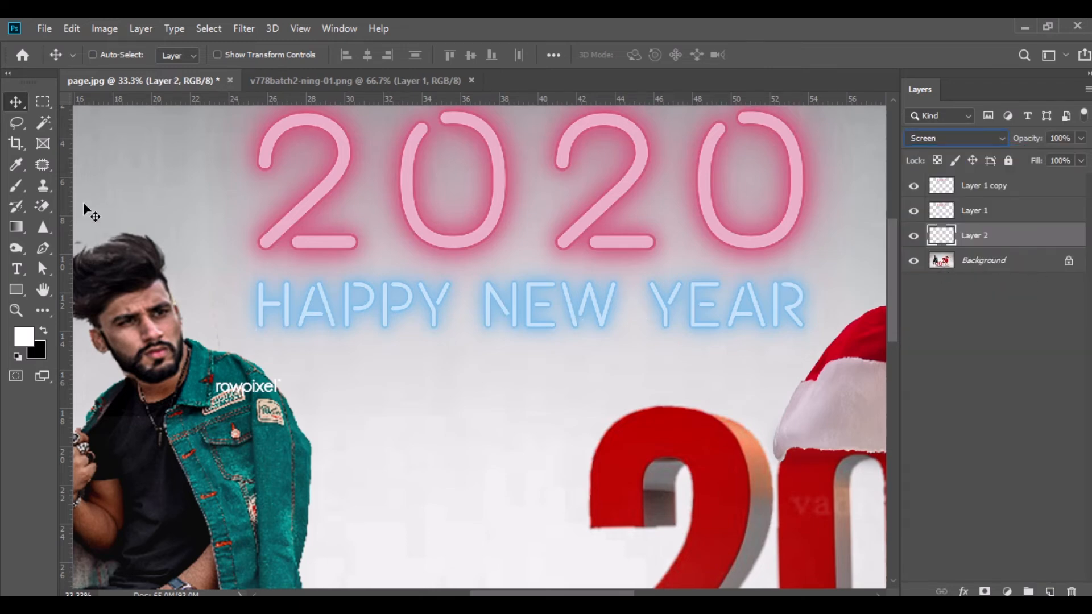
# Sample the light blue of the HAPPY NEW YEAR text and make the foreground color a more saturated blue.
pyautogui.click(15, 186)
pyautogui.press('i')
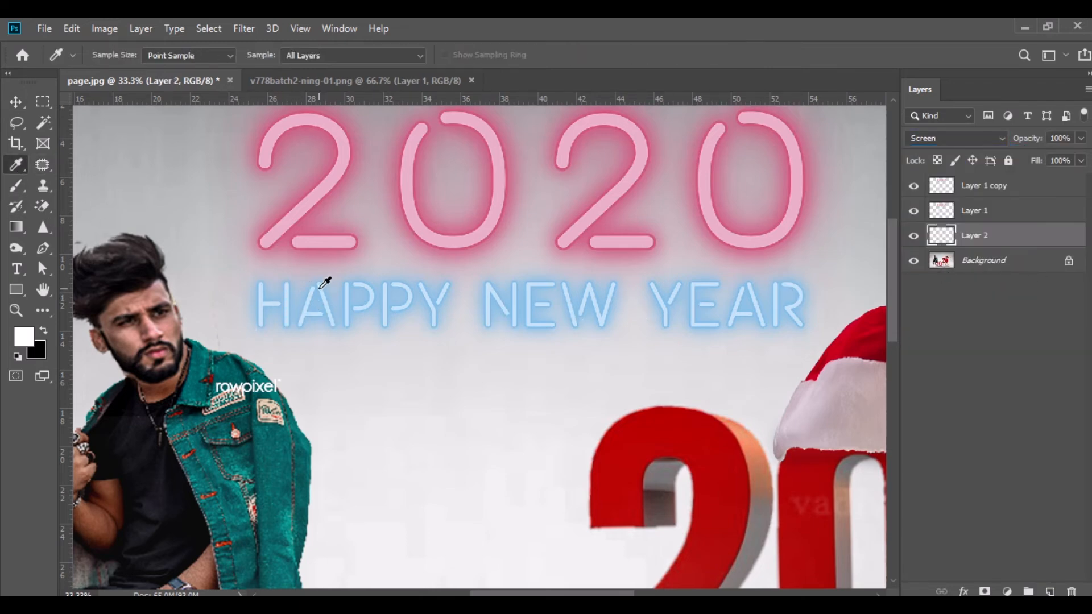
pyautogui.press('b')
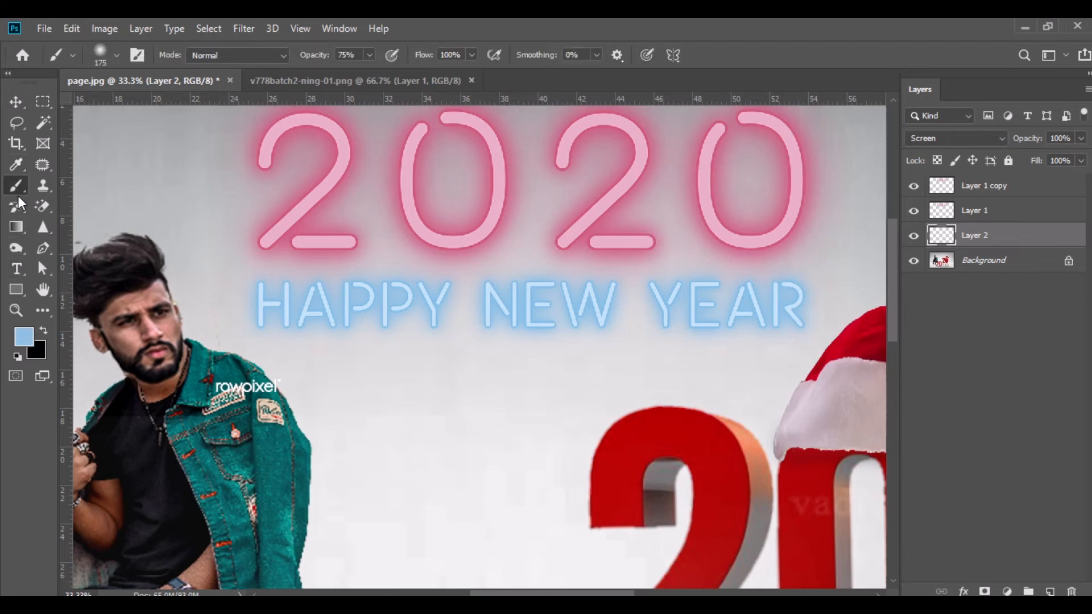
pyautogui.click(26, 339)
pyautogui.moveTo(662, 302); pyautogui.dragTo(686, 316)
pyautogui.moveTo(672, 277); pyautogui.dragTo(704, 277)
pyautogui.click(937, 267)
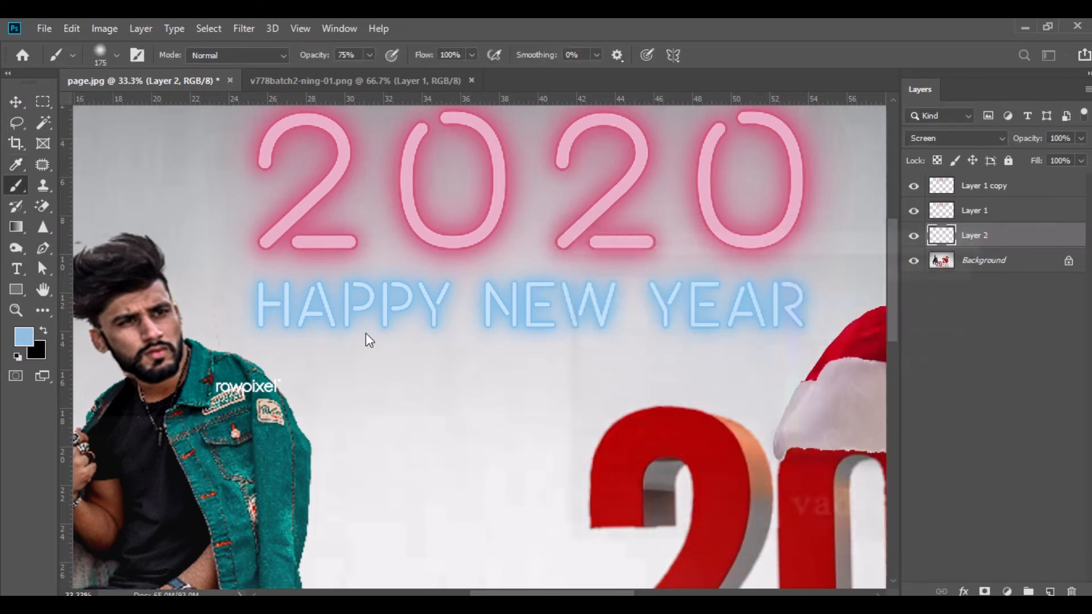
# Paint a blue glow along the edge of the man's jacket shoulder and sleeve with a 50 px brush at 30% opacity.
pyautogui.hotkey('ctrl', '+')
pyautogui.hotkey('ctrl', '+')
pyautogui.hotkey('ctrl', '+')
pyautogui.moveTo(202, 326); pyautogui.dragTo(439, 352)
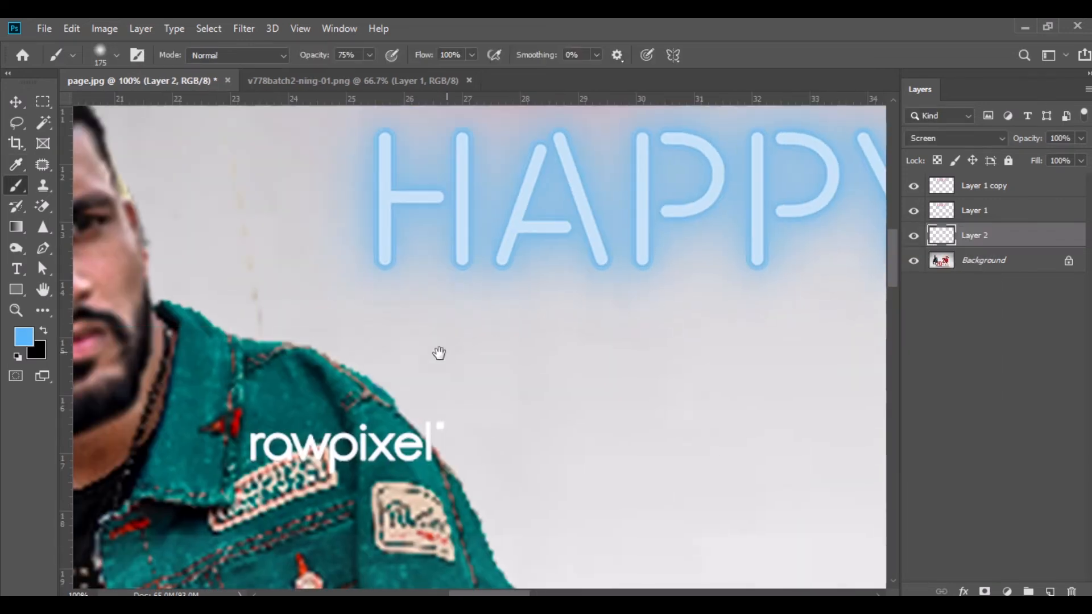
pyautogui.press('[')
pyautogui.press('[')
pyautogui.press('[')
pyautogui.press('[')
pyautogui.press('[')
pyautogui.press('[')
pyautogui.press('[')
pyautogui.press('[')
pyautogui.click(339, 57)
pyautogui.press('Return')
pyautogui.moveTo(287, 354)
pyautogui.mouseDown()
pyautogui.moveTo(350, 371)
pyautogui.moveTo(424, 455)
pyautogui.moveTo(500, 577)
pyautogui.moveTo(356, 384)
pyautogui.moveTo(260, 343)
pyautogui.moveTo(382, 399)
pyautogui.moveTo(429, 452)
pyautogui.moveTo(503, 585)
pyautogui.mouseUp()
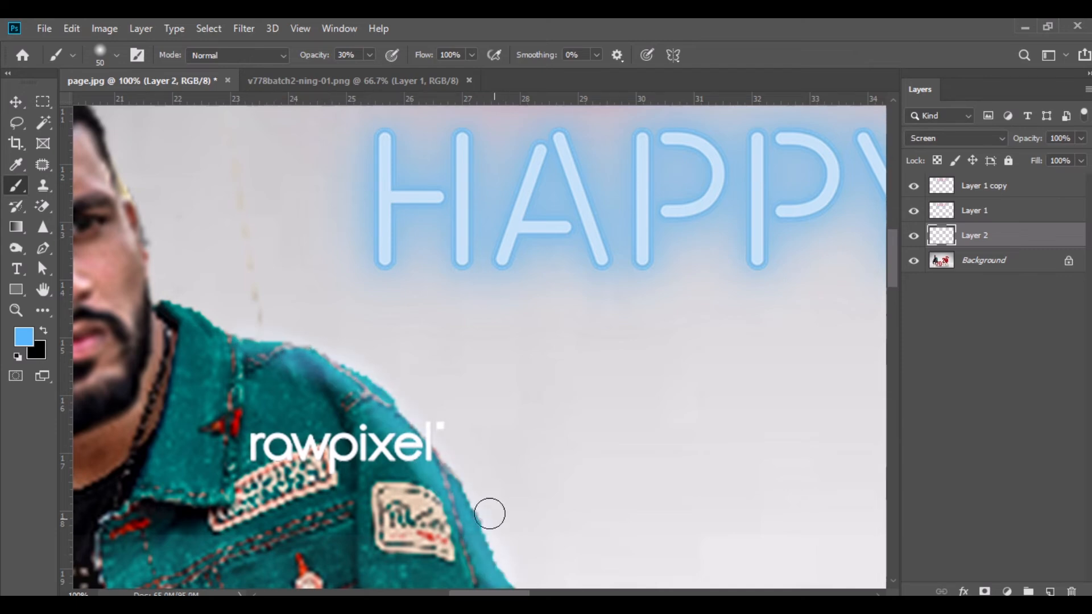
# Add a new layer directly above the blue glow layer for the pink light.
pyautogui.scroll(-6, 557, 441)
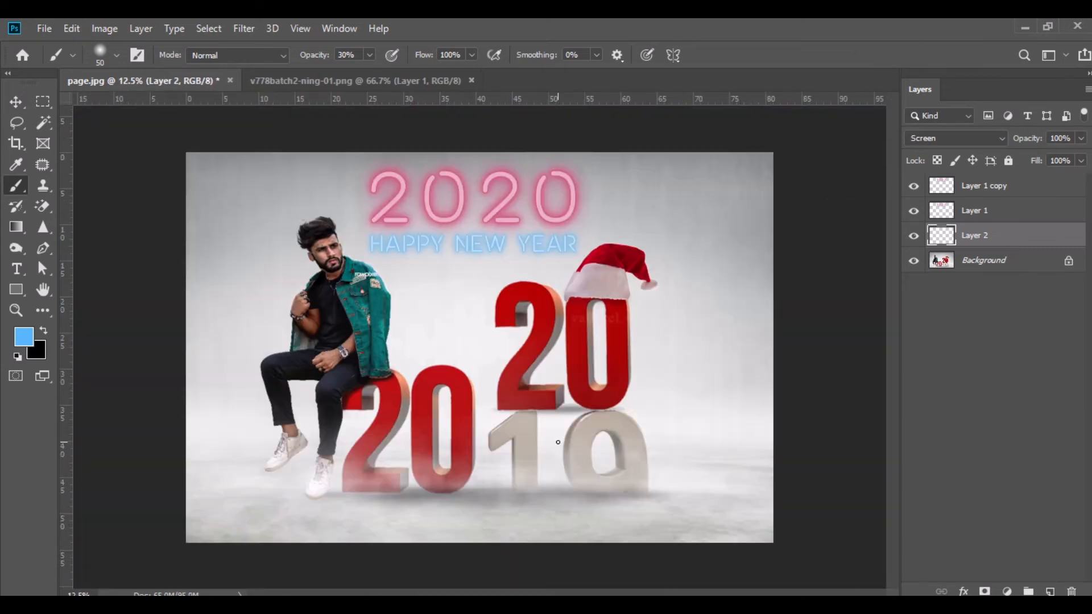
pyautogui.hotkey('ctrl', '+')
pyautogui.hotkey('ctrl', '+')
pyautogui.hotkey('ctrl', '+')
pyautogui.hotkey('ctrl', '+')
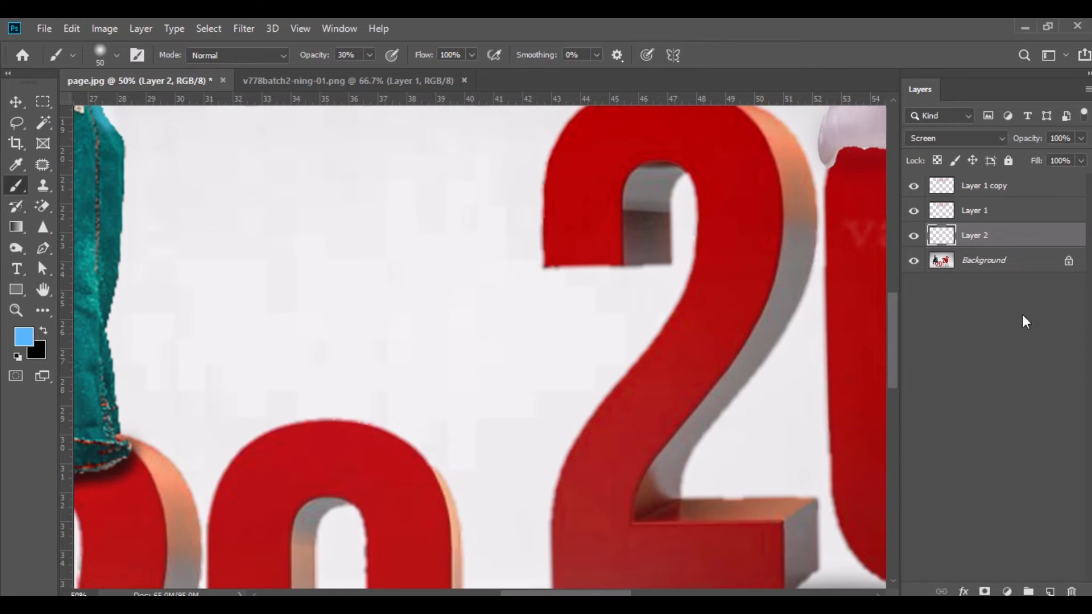
pyautogui.click(1050, 591)
pyautogui.moveTo(307, 170); pyautogui.dragTo(479, 520)
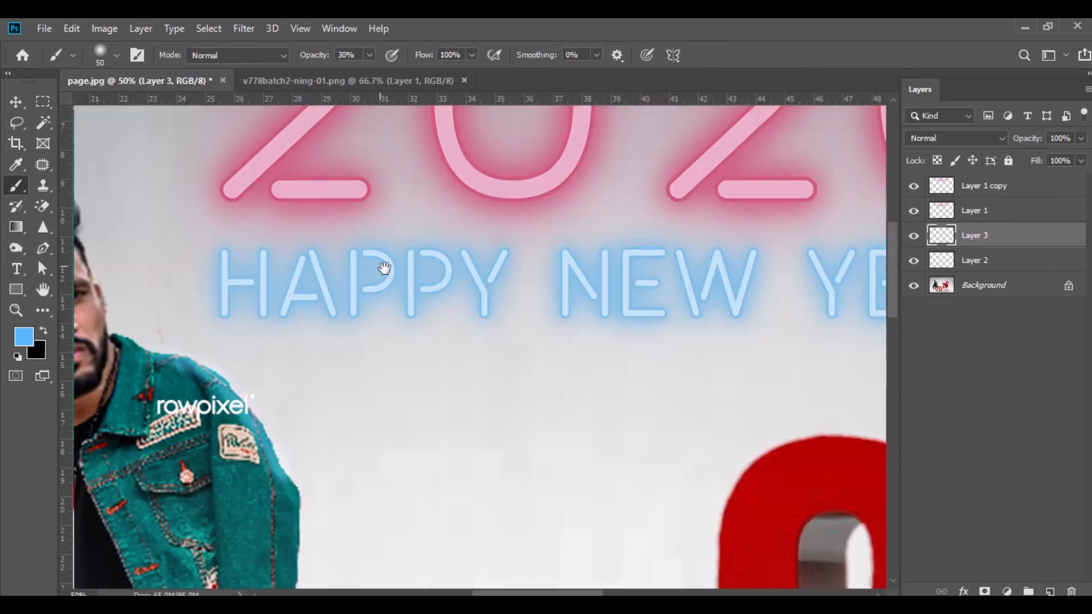
# Sample the pink glow of the neon 2020 and set the foreground color to a brighter pink, #fb8fb3.
pyautogui.moveTo(383, 268); pyautogui.dragTo(431, 378)
pyautogui.click(17, 165)
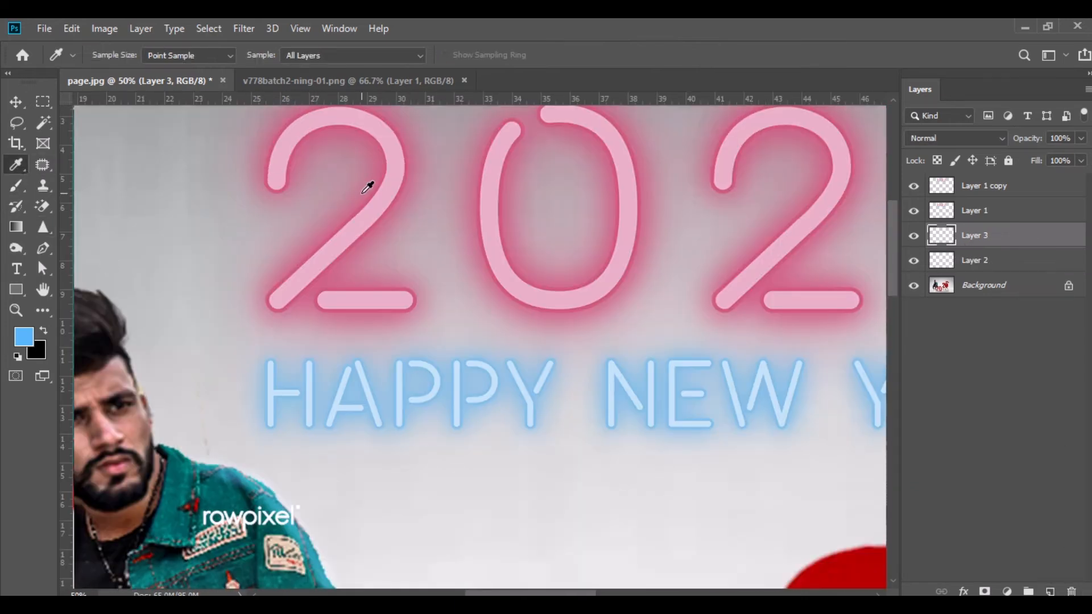
pyautogui.click(29, 336)
pyautogui.click(659, 274)
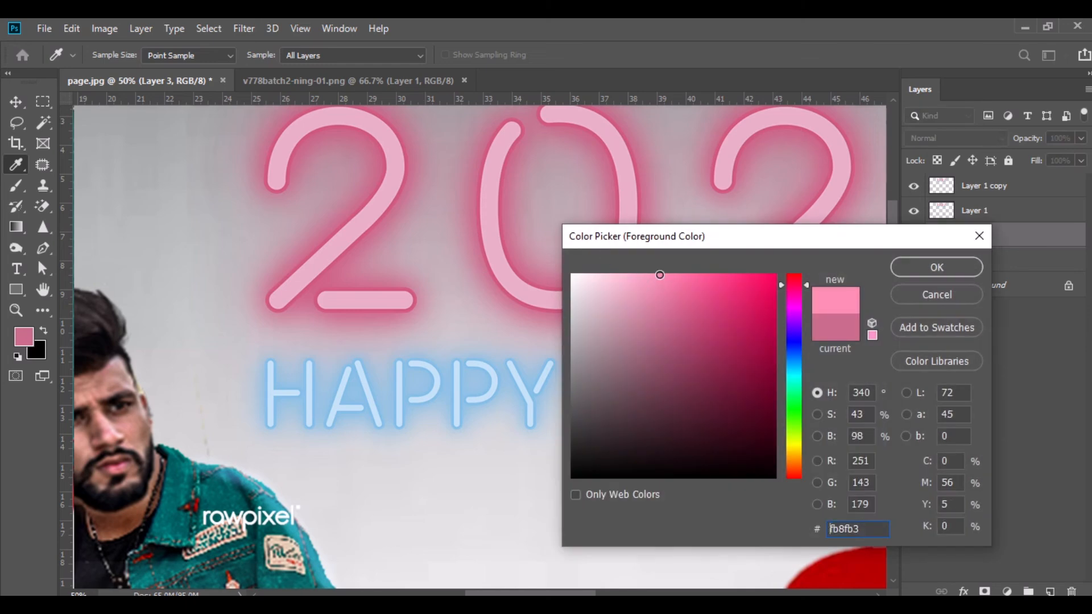
pyautogui.click(935, 267)
# Paint a pink glow along the man's hair and forehead edge with a 50 px brush at 30% opacity and set the layer's fill to 60%.
pyautogui.moveTo(288, 359); pyautogui.dragTo(491, 326)
pyautogui.press('b')
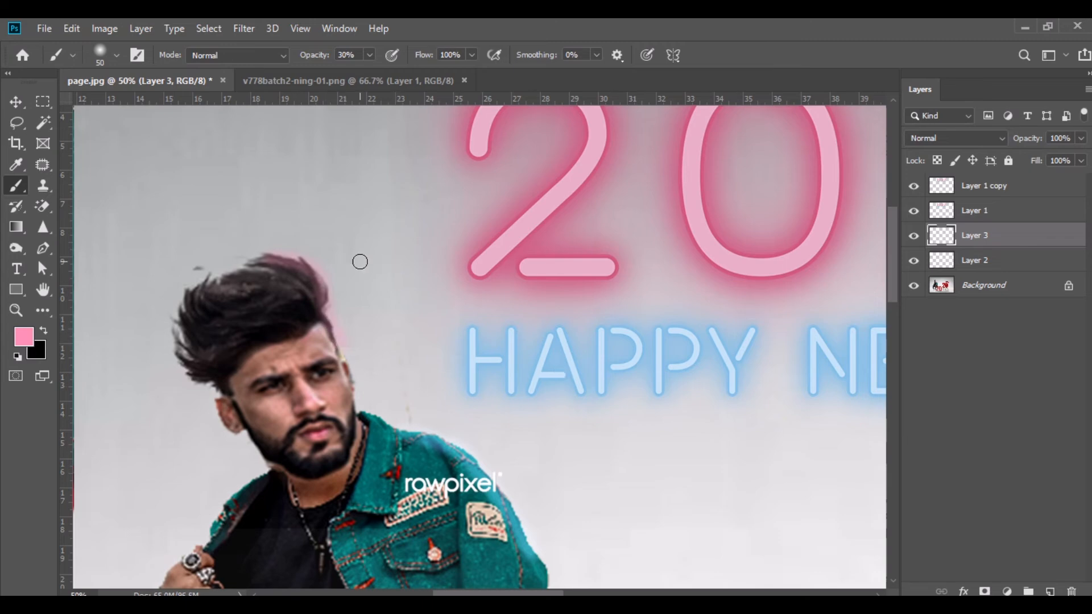
pyautogui.write('60')
pyautogui.hotkey('ctrl', '-')
pyautogui.hotkey('ctrl', '-')
pyautogui.hotkey('ctrl', '-')
pyautogui.hotkey('ctrl', '-')
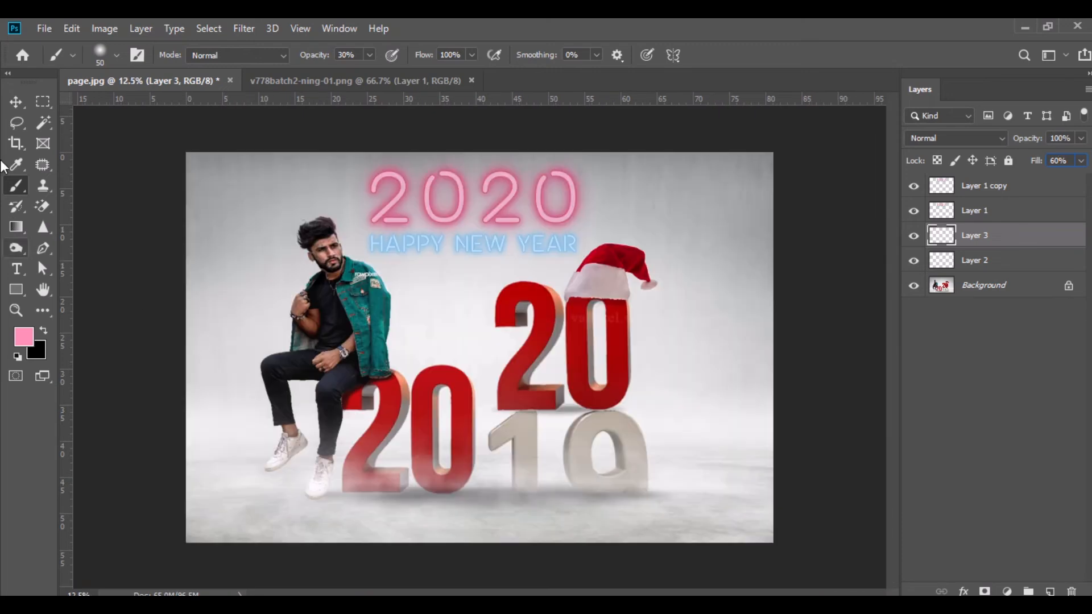
# Flatten the image and duplicate the Background layer.
pyautogui.click(16, 102)
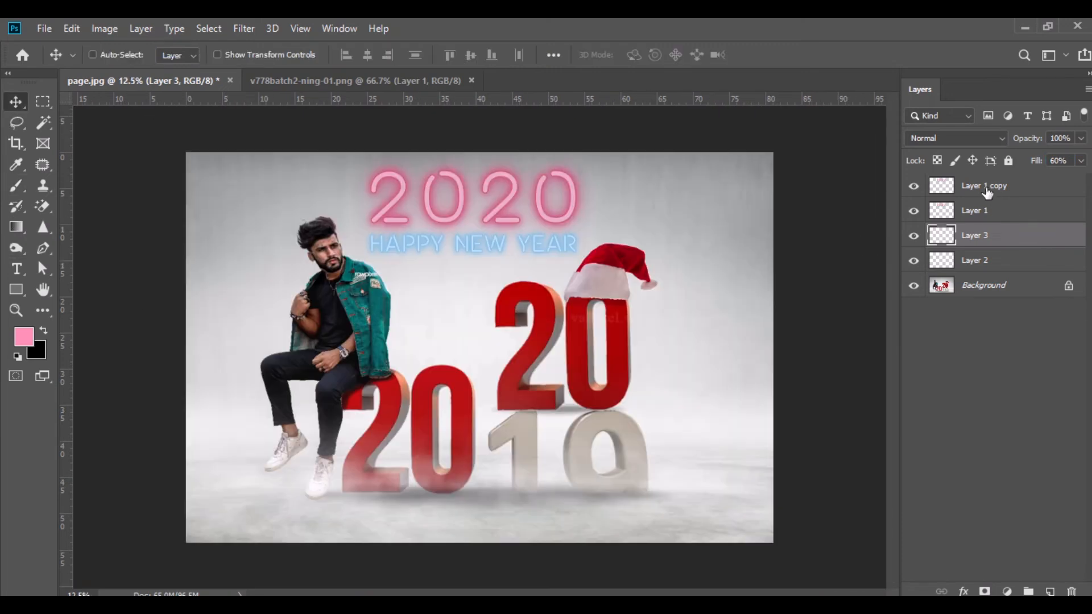
pyautogui.rightClick(984, 186)
pyautogui.click(804, 506)
pyautogui.moveTo(992, 196); pyautogui.dragTo(1050, 591)
# Apply the Camera Raw Filter to the copy with Highlights -10, Shadows +12, Blacks -16 and Clarity +10.
pyautogui.click(244, 28)
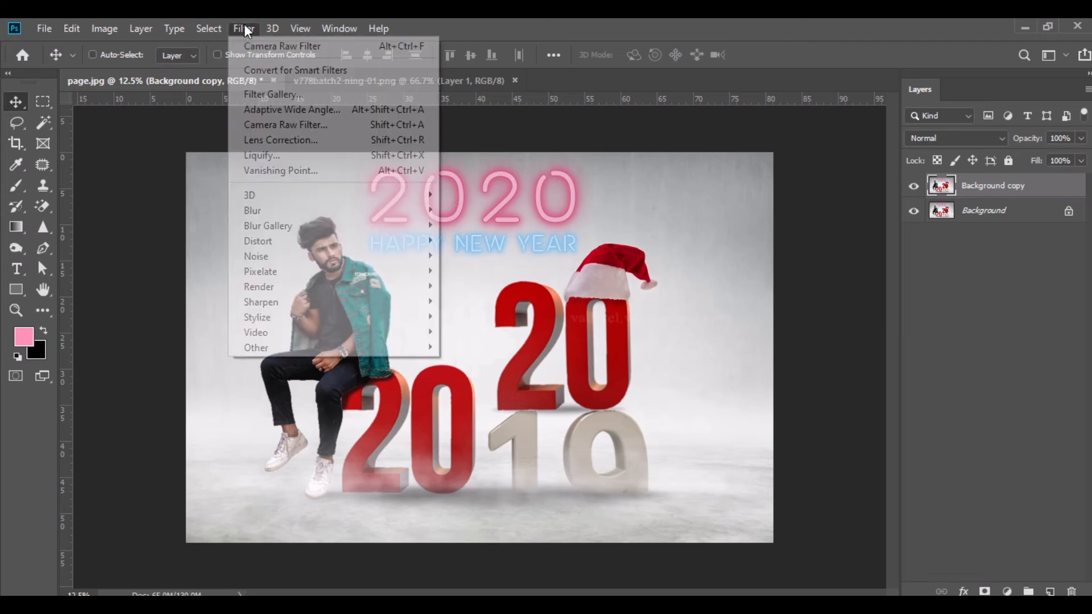
pyautogui.click(284, 123)
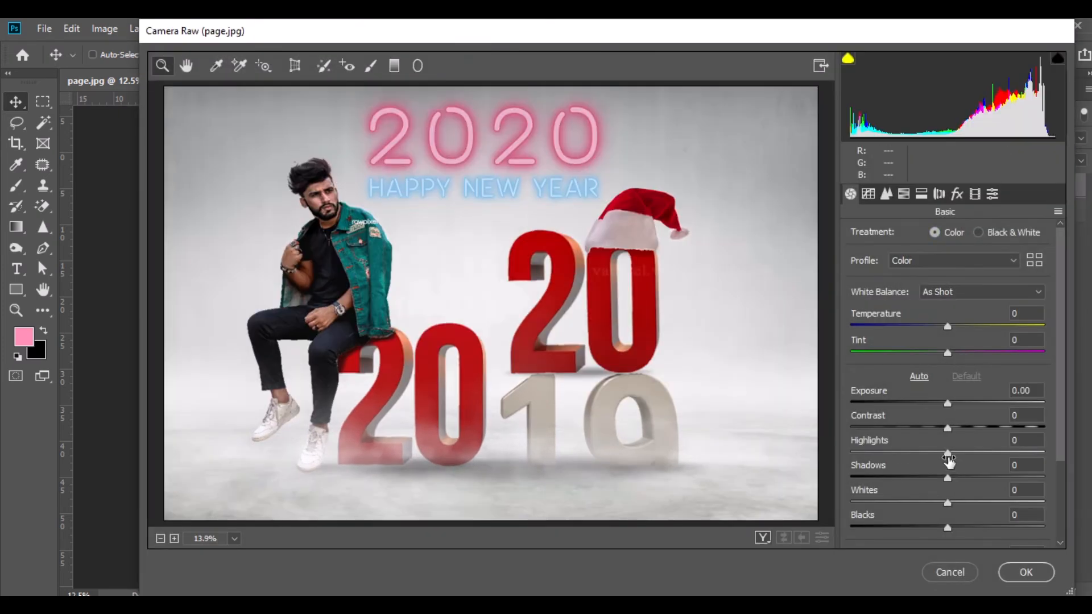
pyautogui.moveTo(948, 458); pyautogui.dragTo(959, 479)
pyautogui.moveTo(947, 528)
pyautogui.mouseDown()
pyautogui.moveTo(932, 528)
pyautogui.moveTo(957, 528)
pyautogui.mouseUp()
pyautogui.scroll(-1, 937, 520)
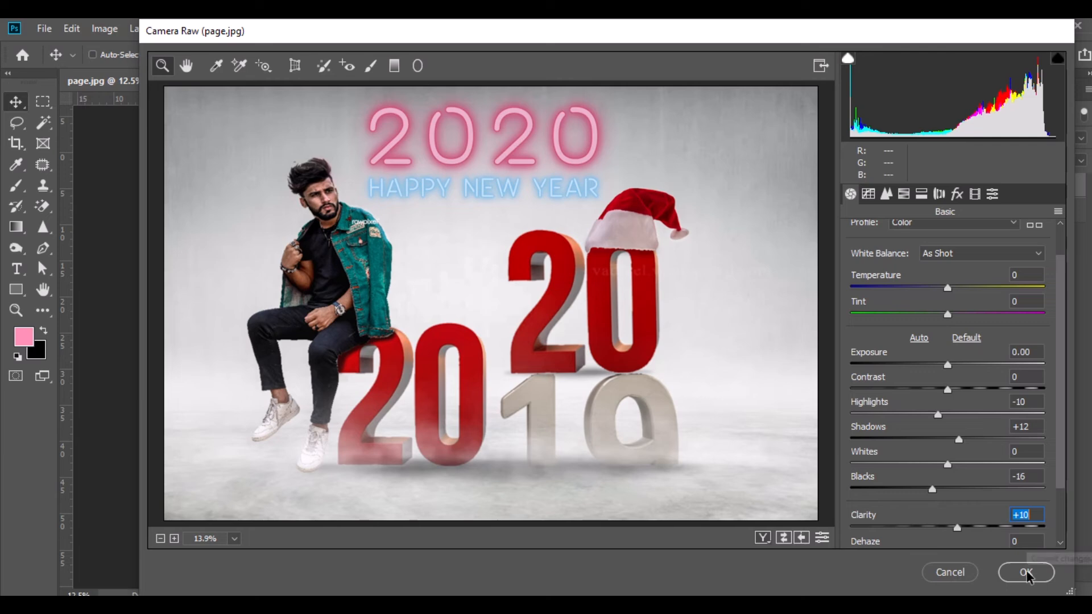
pyautogui.click(1027, 570)
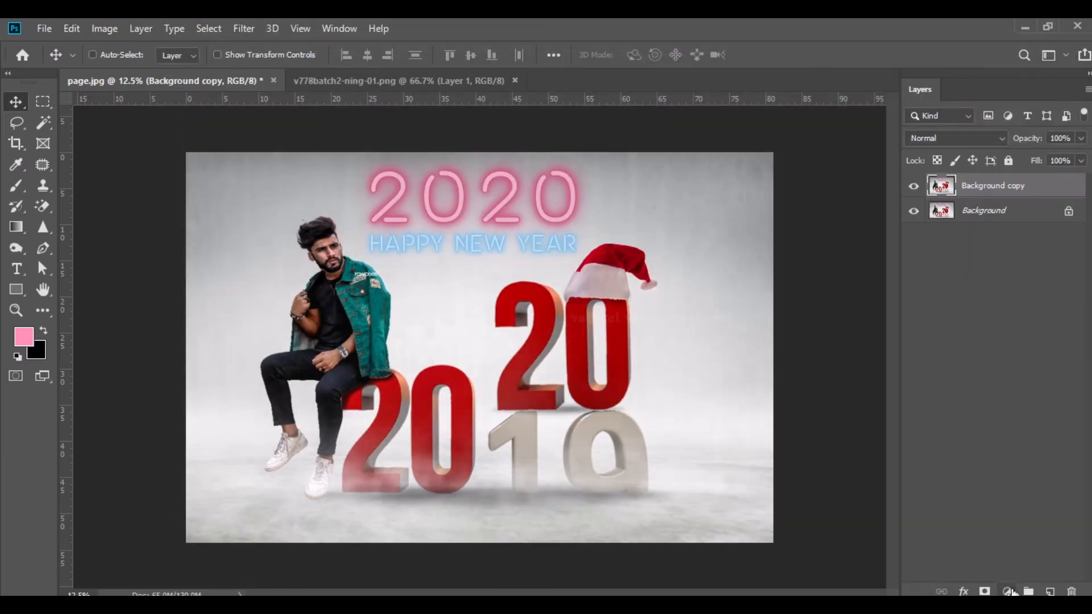
# Add a Brightness/Contrast adjustment layer with the brightness set to -150.
pyautogui.click(1006, 591)
pyautogui.click(992, 354)
pyautogui.moveTo(734, 192); pyautogui.dragTo(641, 187)
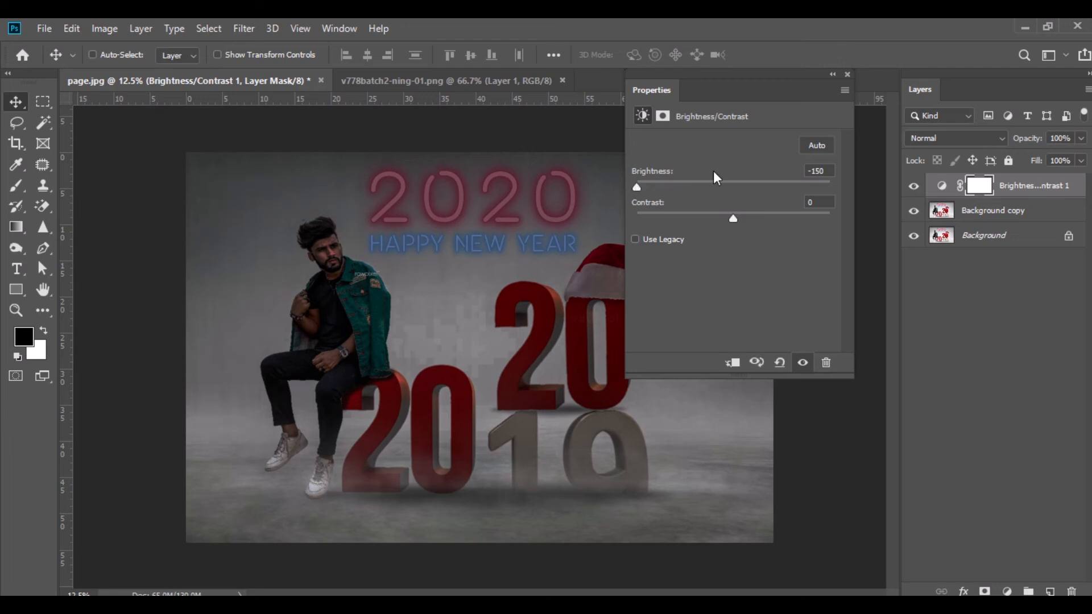
pyautogui.click(847, 75)
# Paint black on the adjustment's mask over the man, numbers and text with a large soft brush at 40% opacity, keeping the edges dark.
pyautogui.click(17, 185)
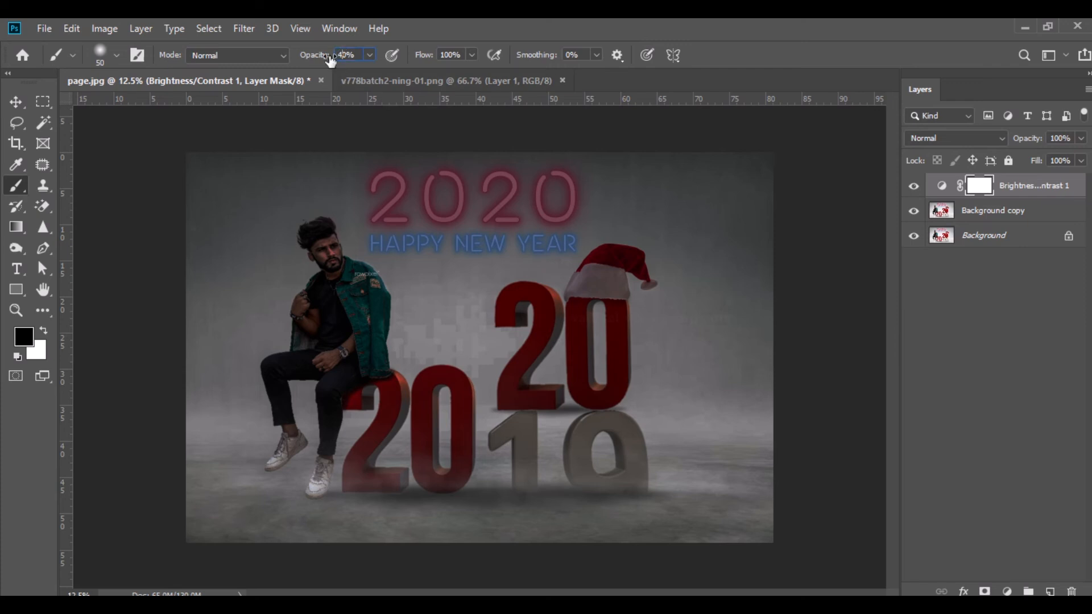
pyautogui.press(']')
pyautogui.press(']')
pyautogui.press(']')
pyautogui.press(']')
pyautogui.press(']')
pyautogui.press(']')
pyautogui.press(']')
pyautogui.press(']')
pyautogui.press(']')
pyautogui.press(']')
pyautogui.press(']')
pyautogui.press(']')
pyautogui.press(']')
pyautogui.press(']')
pyautogui.press(']')
pyautogui.press(']')
pyautogui.press(']')
pyautogui.press(']')
pyautogui.press(']')
pyautogui.press(']')
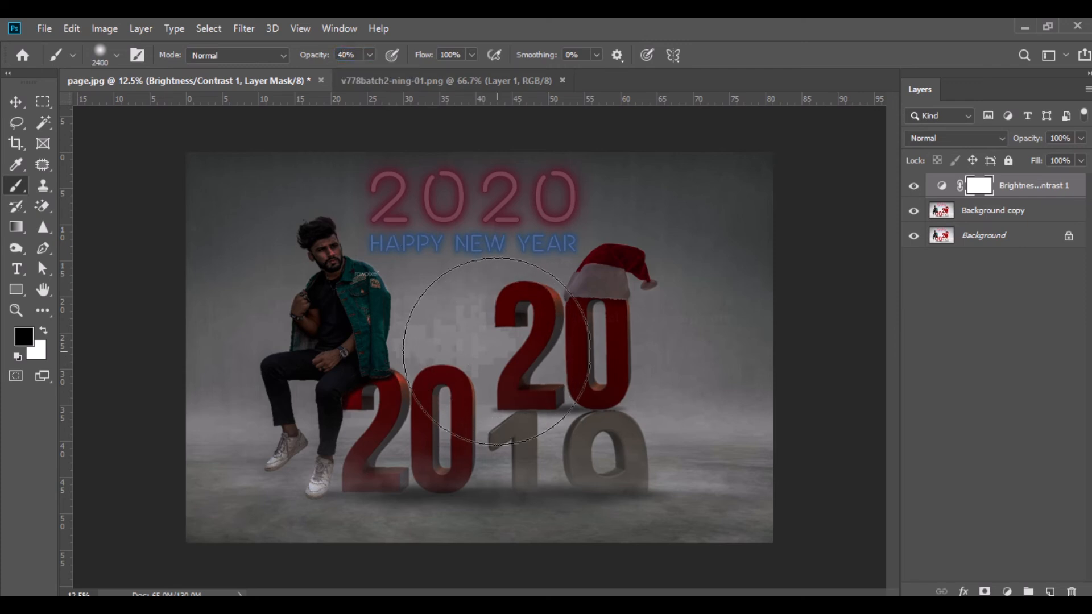
pyautogui.moveTo(521, 414)
pyautogui.mouseDown()
pyautogui.moveTo(529, 287)
pyautogui.moveTo(488, 263)
pyautogui.moveTo(488, 415)
pyautogui.moveTo(585, 397)
pyautogui.moveTo(468, 244)
pyautogui.moveTo(533, 289)
pyautogui.moveTo(585, 463)
pyautogui.moveTo(366, 390)
pyautogui.moveTo(626, 219)
pyautogui.moveTo(347, 412)
pyautogui.moveTo(506, 261)
pyautogui.moveTo(554, 398)
pyautogui.moveTo(421, 387)
pyautogui.moveTo(591, 377)
pyautogui.moveTo(463, 268)
pyautogui.moveTo(460, 364)
pyautogui.moveTo(633, 439)
pyautogui.moveTo(623, 404)
pyautogui.moveTo(580, 531)
pyautogui.mouseUp()
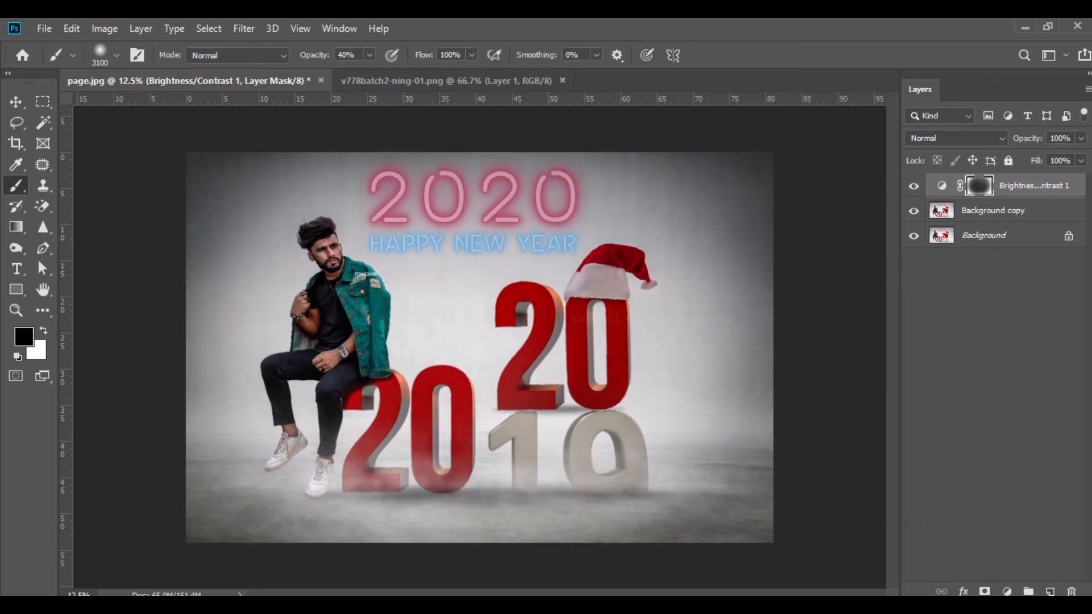
# Compare the image with and without the darkening adjustment and flatten all layers into the Background.
pyautogui.click(914, 186)
pyautogui.click(914, 185)
pyautogui.click(17, 103)
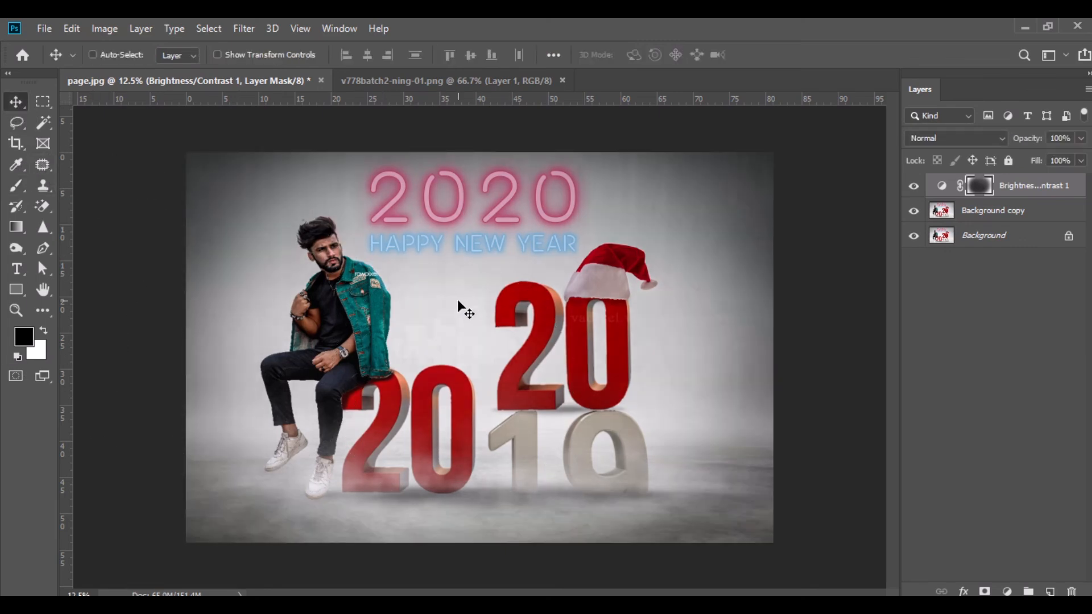
pyautogui.rightClick(1020, 190)
pyautogui.click(865, 505)
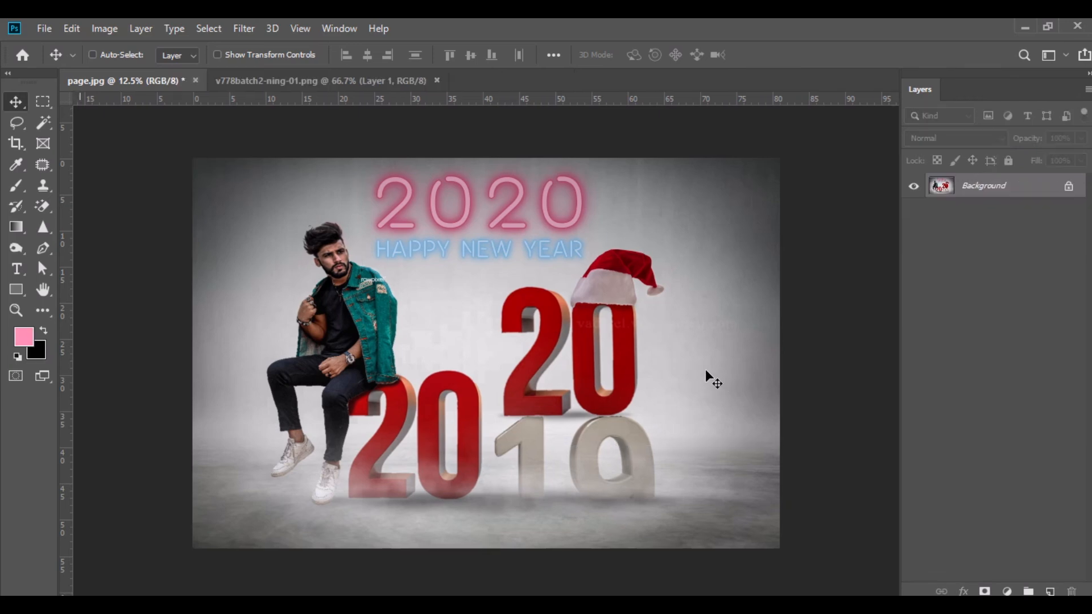
# Examine the finished composite enlarged in full-screen mode.
pyautogui.press('f')
pyautogui.press('f')
pyautogui.hotkey('ctrl', '+')
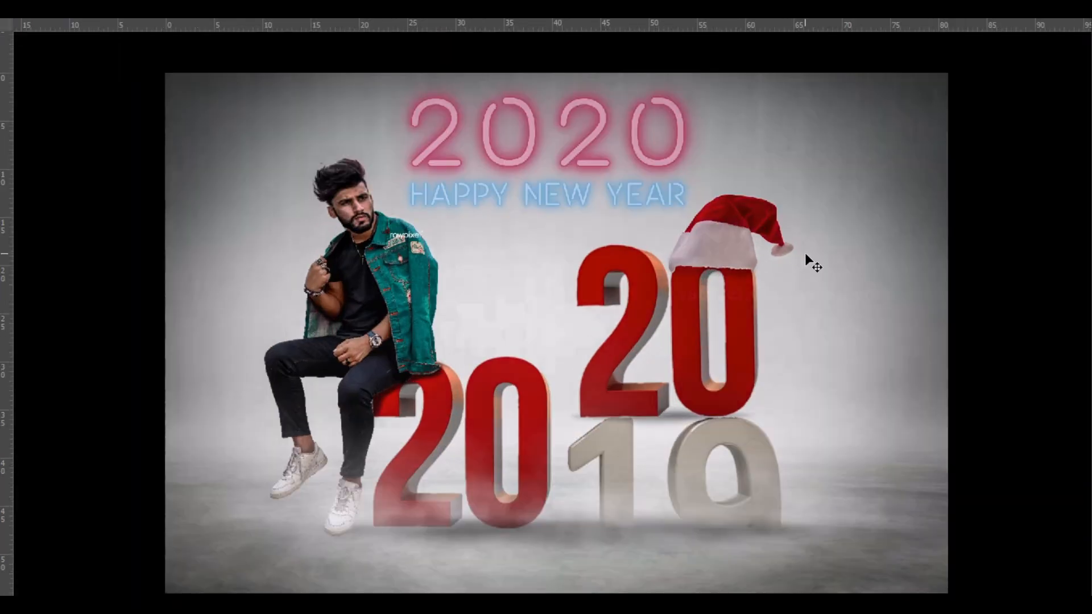
pyautogui.scroll(-1, 806, 255)
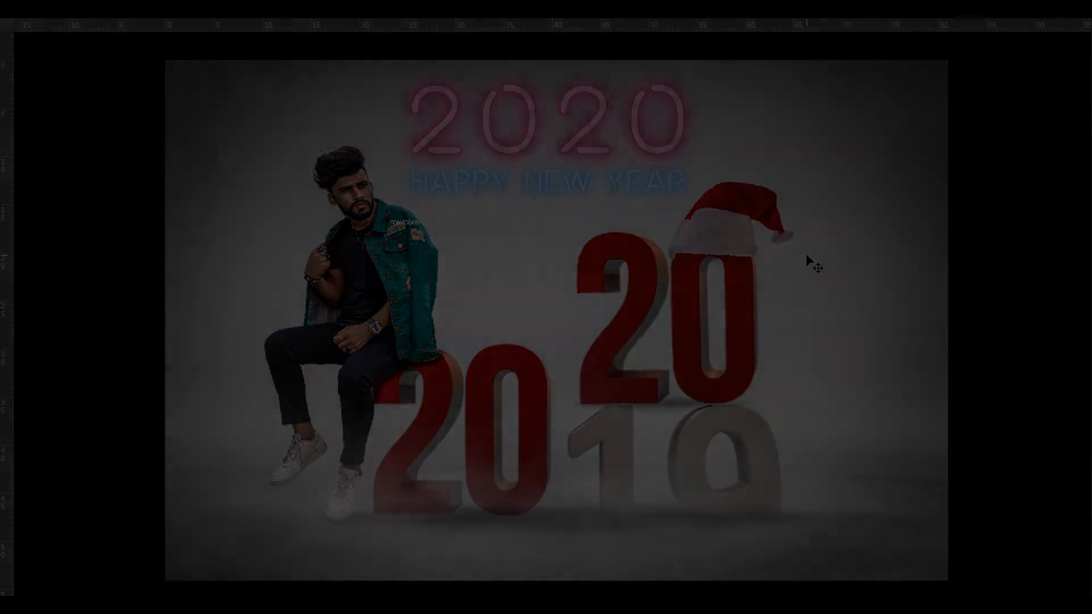